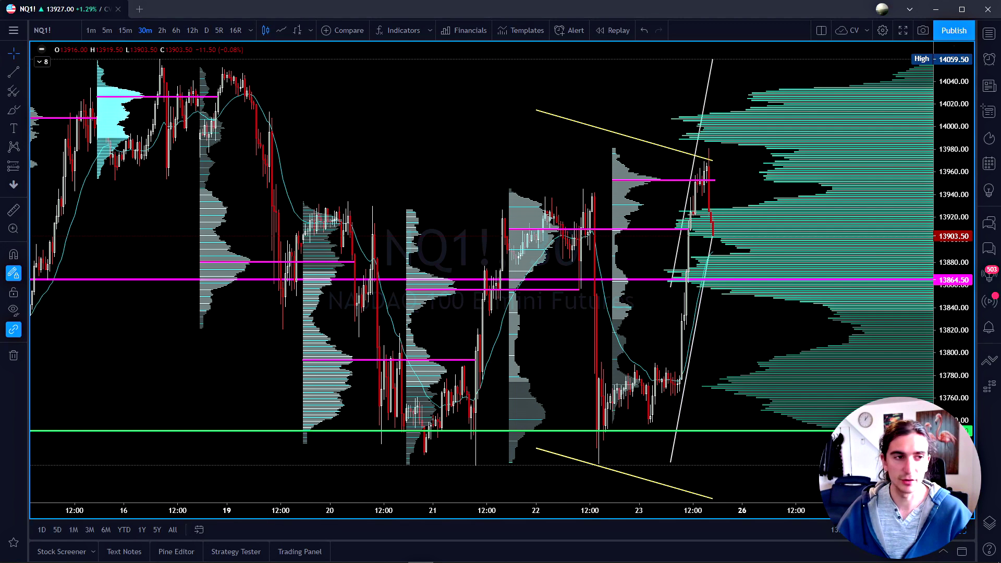
# - Drag the NQ1! 30-minute chart left to leave blank space after the latest bar
pyautogui.moveTo(759, 193); pyautogui.dragTo(687, 209)
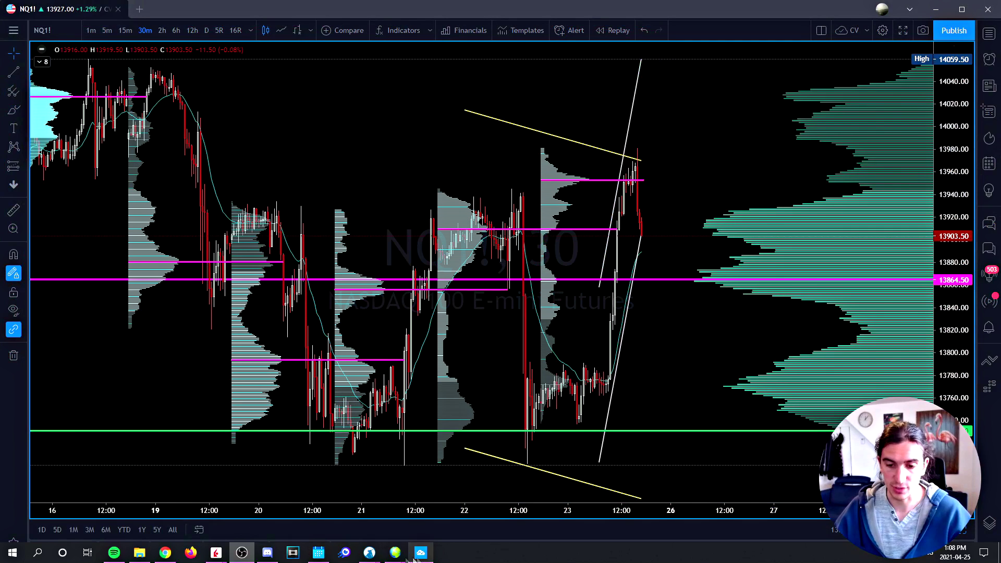
pyautogui.moveTo(370, 553)
pyautogui.click(376, 508)
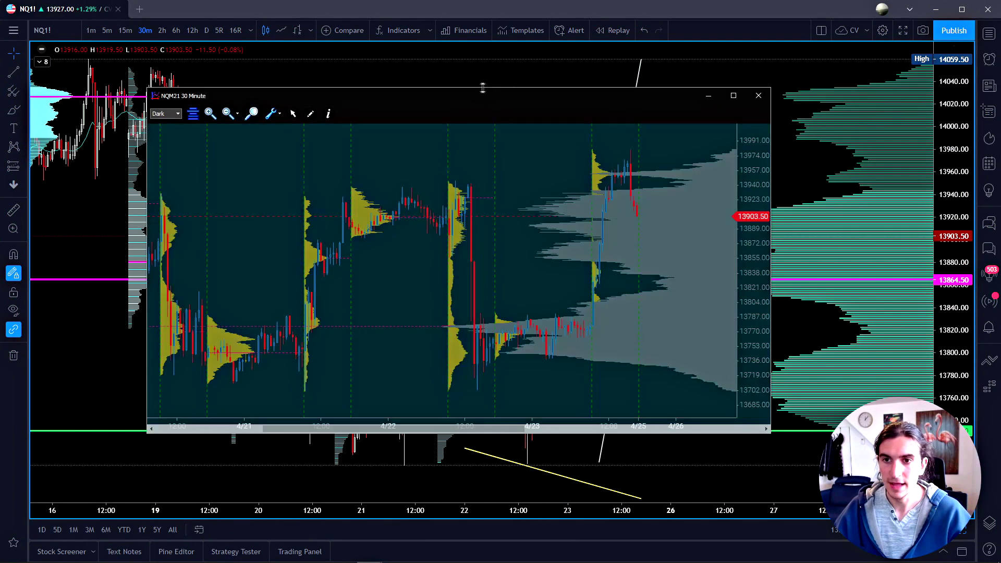
pyautogui.moveTo(467, 96); pyautogui.dragTo(432, 39)
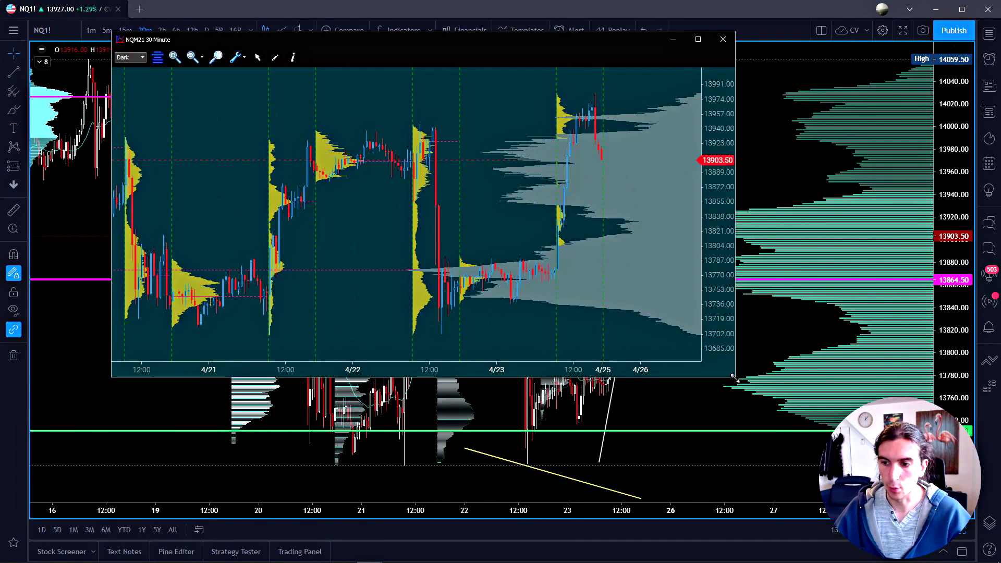
pyautogui.moveTo(735, 377); pyautogui.dragTo(794, 490)
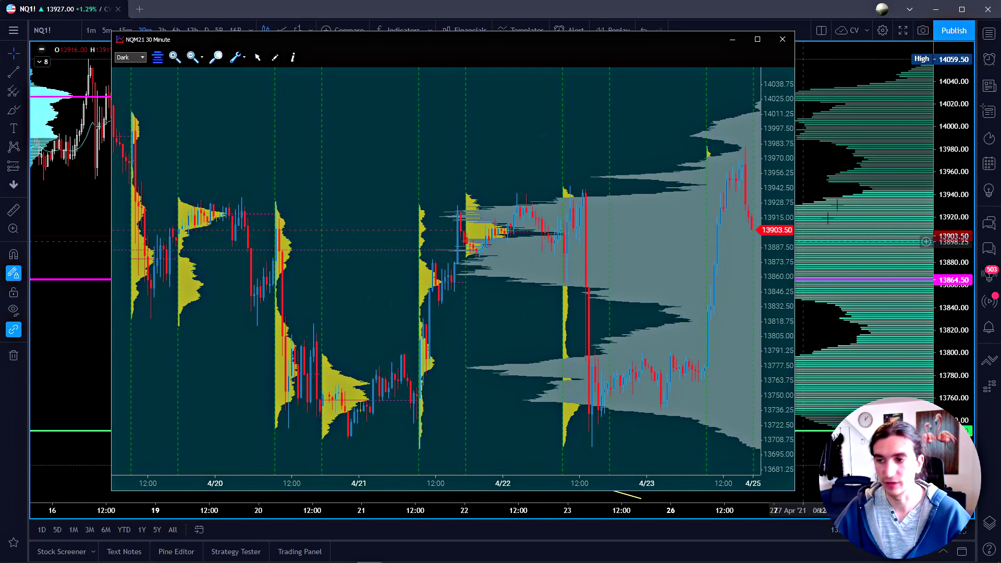
pyautogui.click(801, 132)
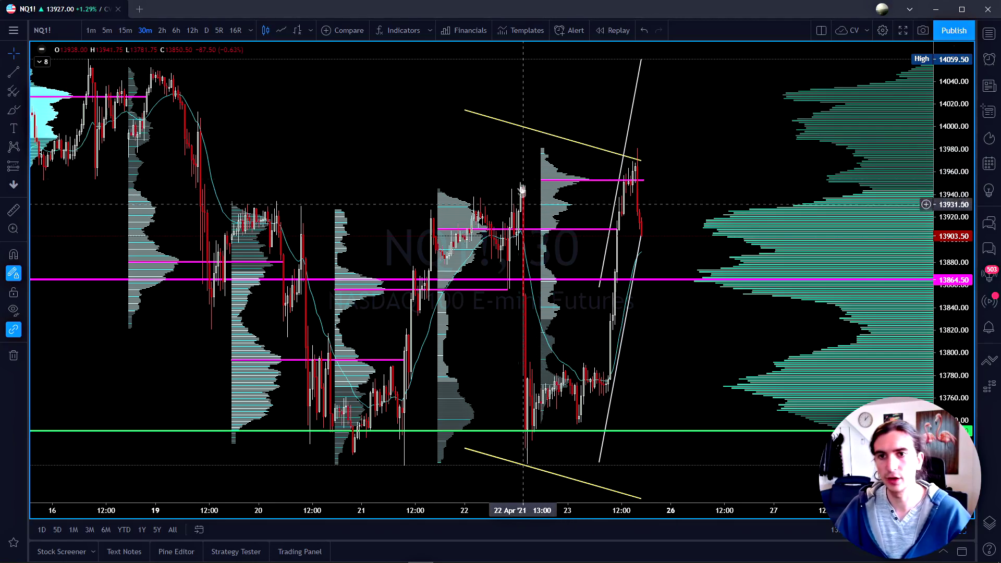
# - Zoom out and pan the NQ1! chart to show days 16 through 26, then switch windows
pyautogui.scroll(-2, 559, 195)
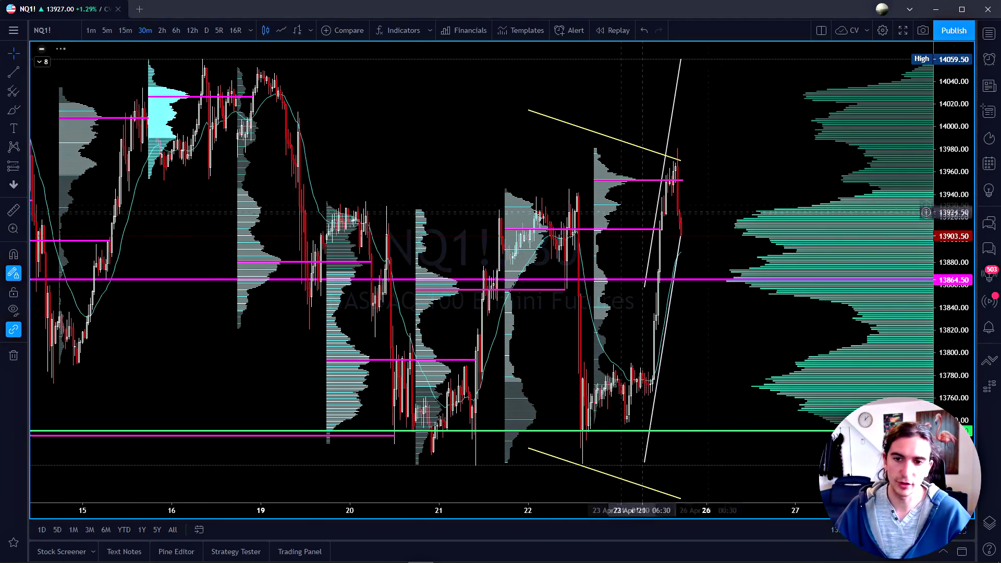
pyautogui.moveTo(666, 218); pyautogui.dragTo(607, 218)
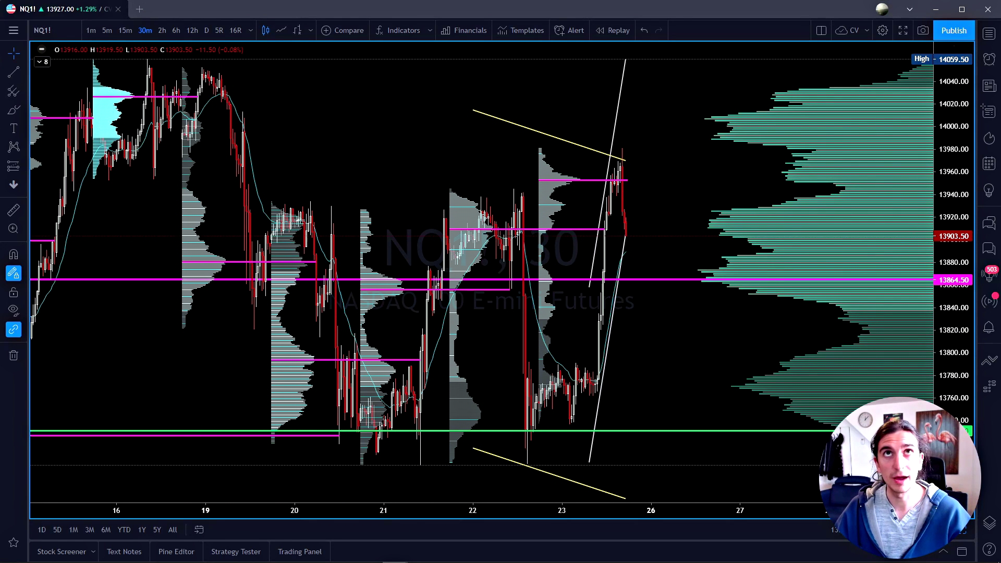
pyautogui.hotkey('alt', 'Tab')
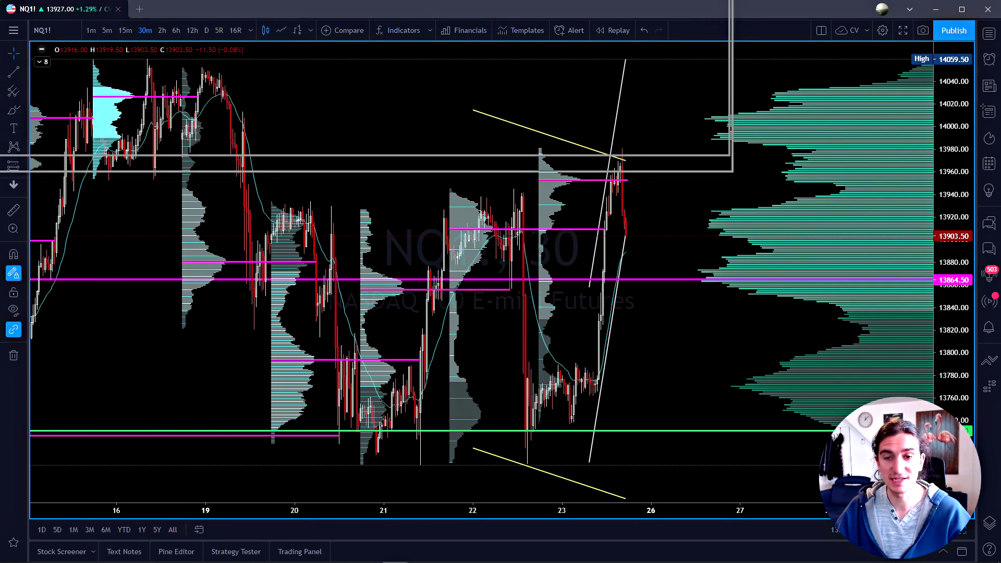
# - Switch to Sierra Chart's full-screen ENQM21 30-minute chart and open its shortcut menu
pyautogui.hotkey('alt', 'Tab')
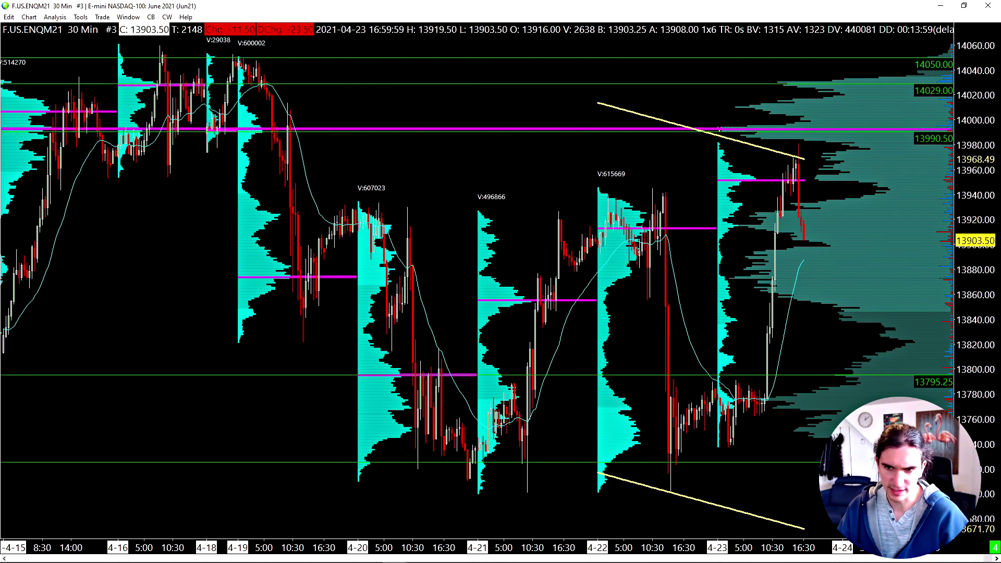
pyautogui.rightClick(398, 191)
pyautogui.click(447, 251)
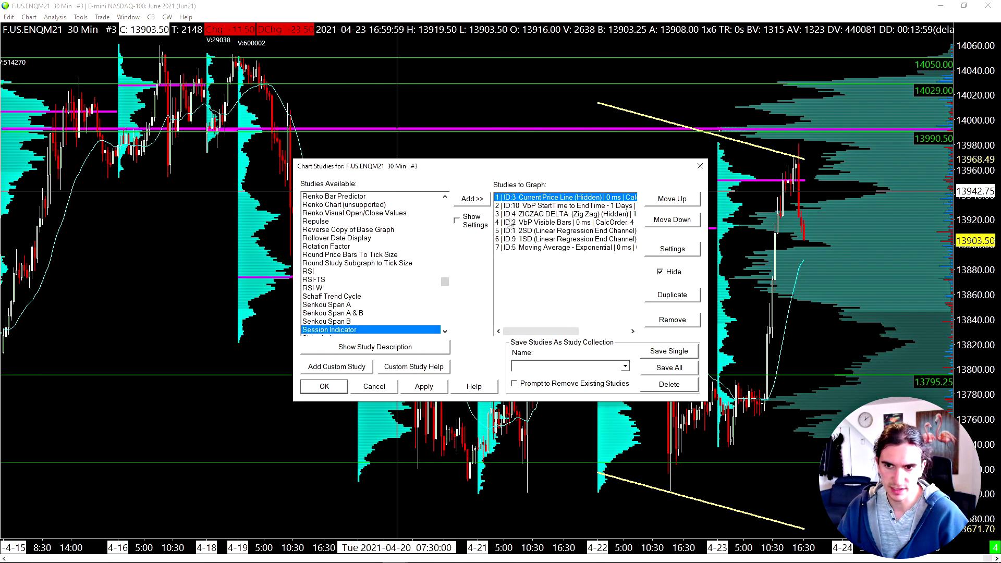
pyautogui.doubleClick(530, 207)
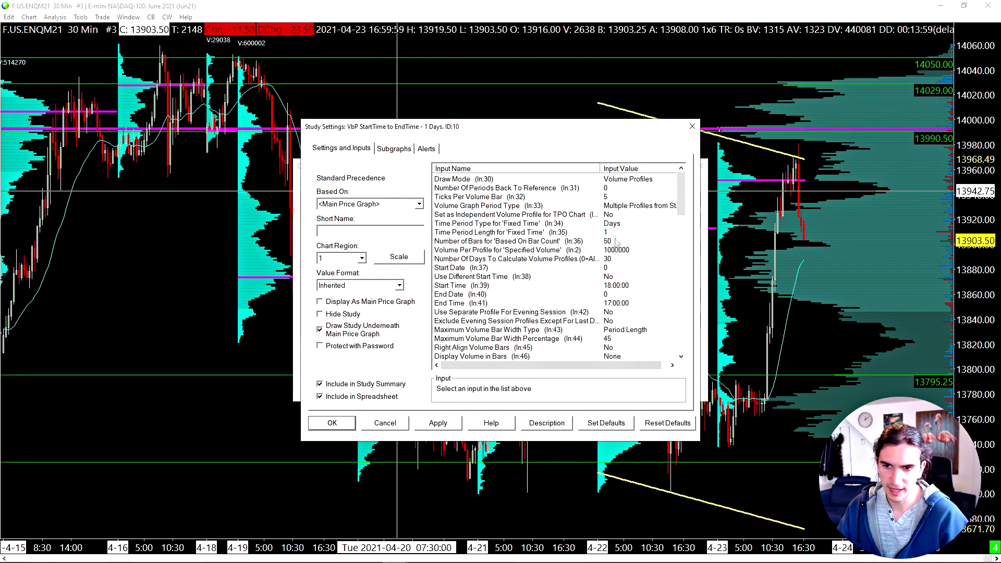
pyautogui.scroll(-3, 607, 267)
pyautogui.scroll(3, 624, 209)
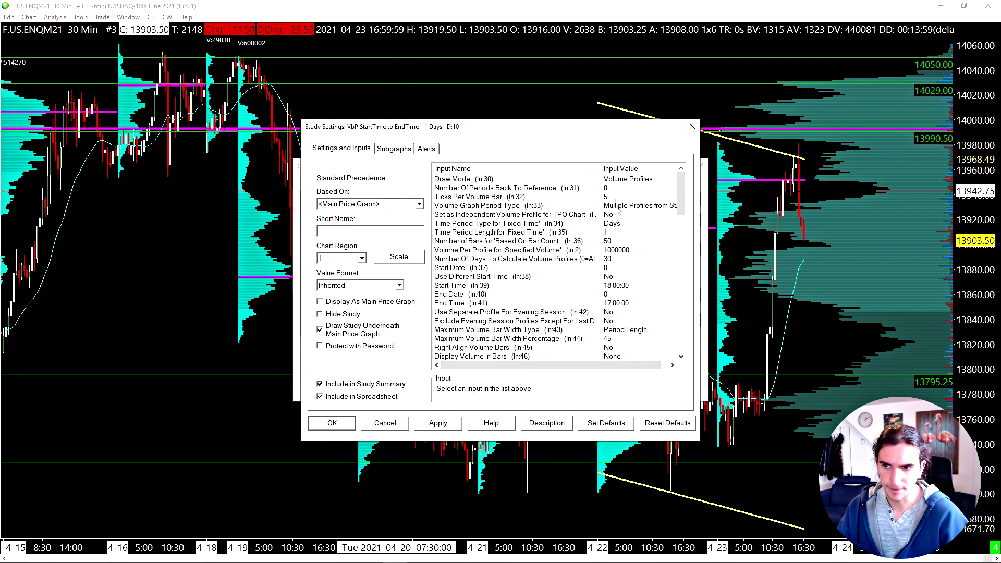
pyautogui.click(616, 286)
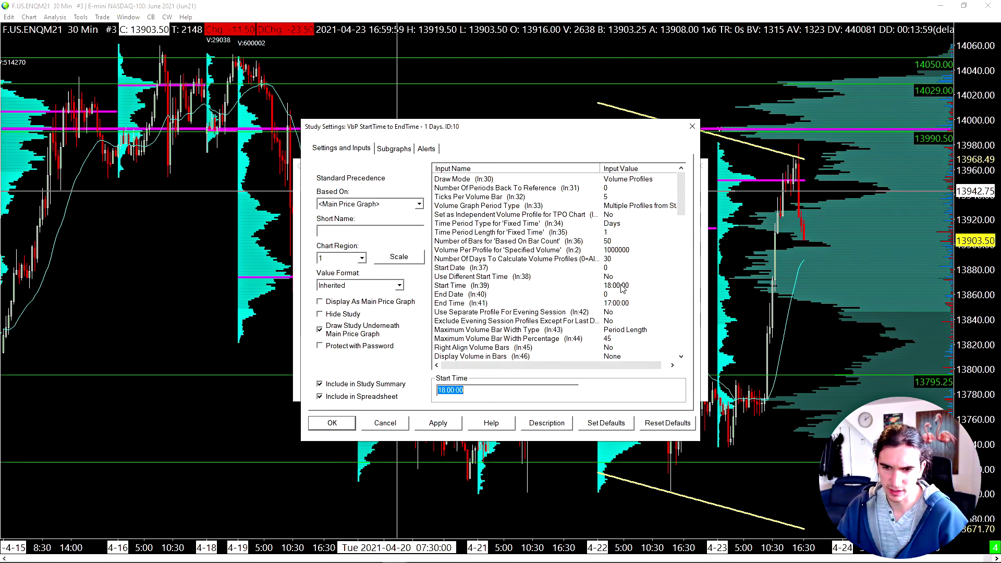
pyautogui.scroll(-7, 615, 283)
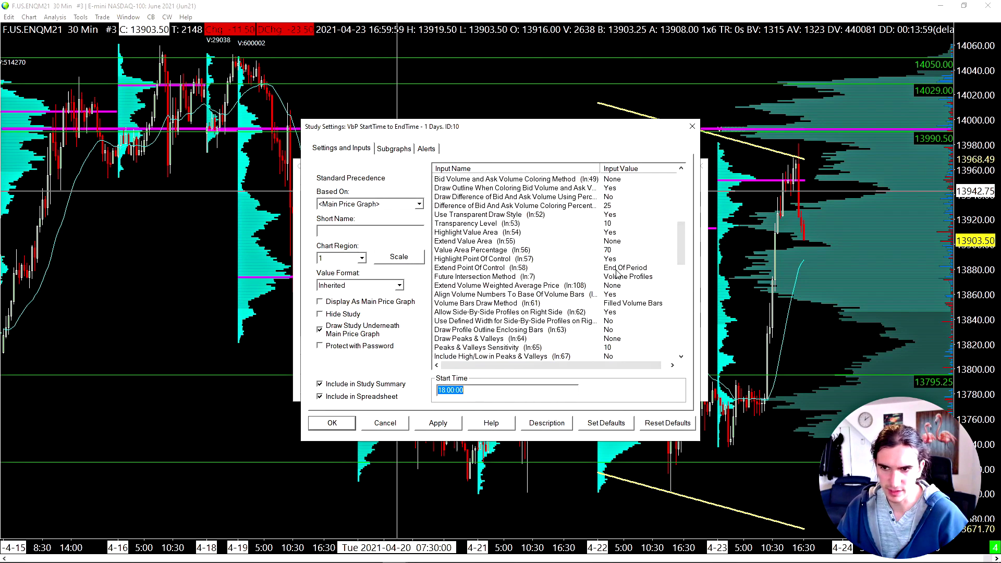
pyautogui.scroll(7, 636, 210)
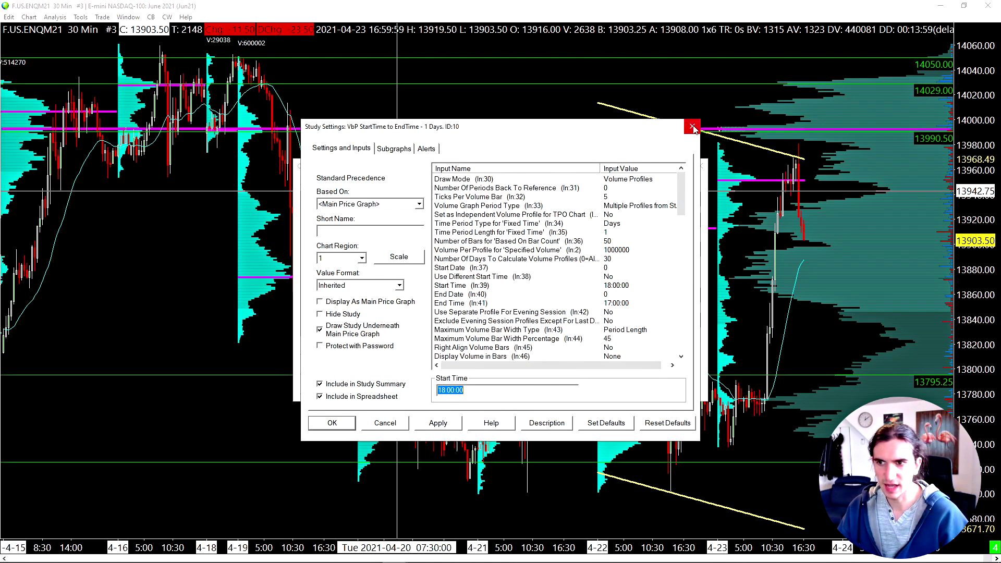
pyautogui.click(692, 127)
pyautogui.click(701, 167)
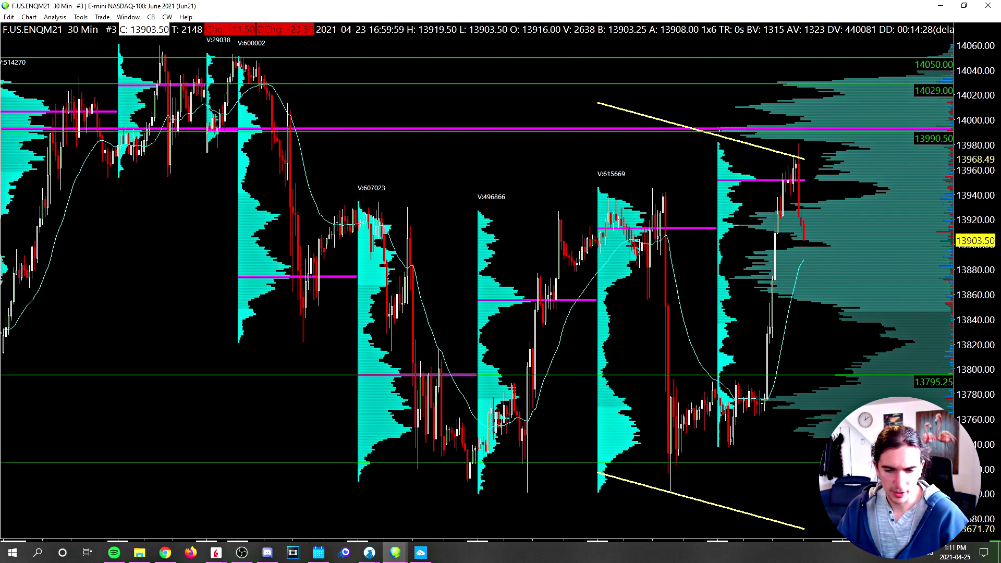
pyautogui.moveTo(409, 559)
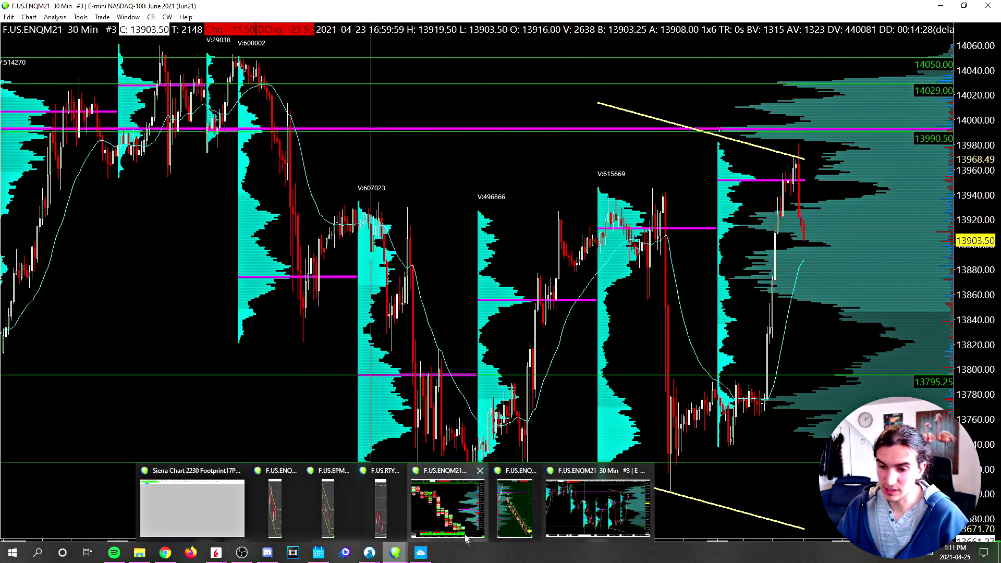
# - Bring TradingView's NQ1! chart forward and shrink the Sierra Chart window to the left half
pyautogui.click(421, 553)
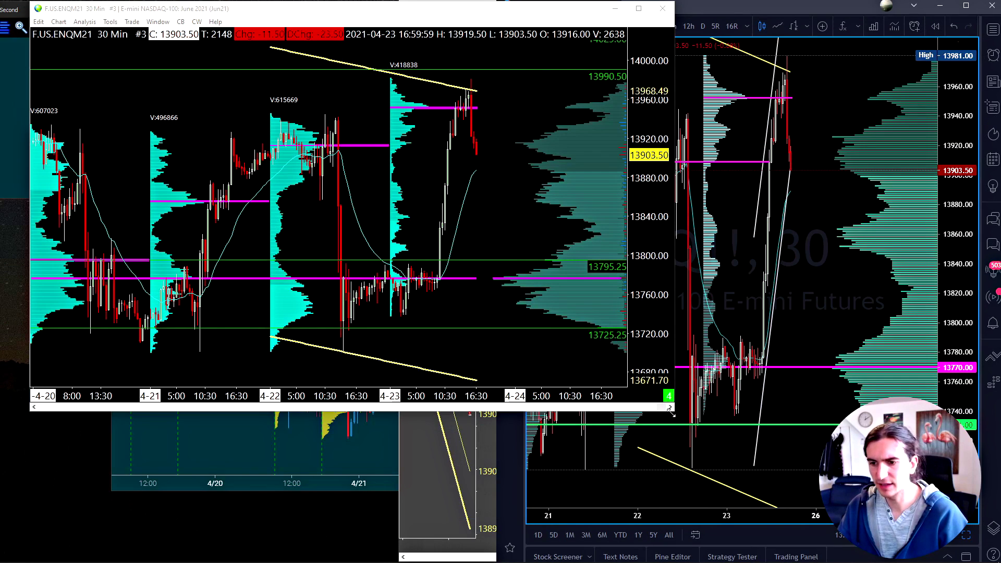
pyautogui.moveTo(671, 413); pyautogui.dragTo(499, 558)
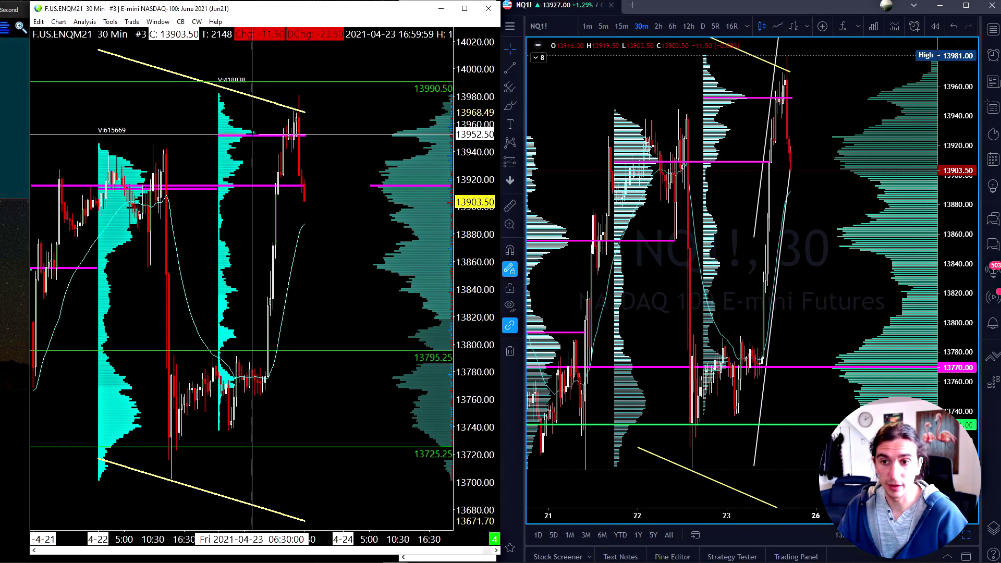
# - Scroll the TradingView NQ1! chart back through earlier sessions
pyautogui.click(721, 103)
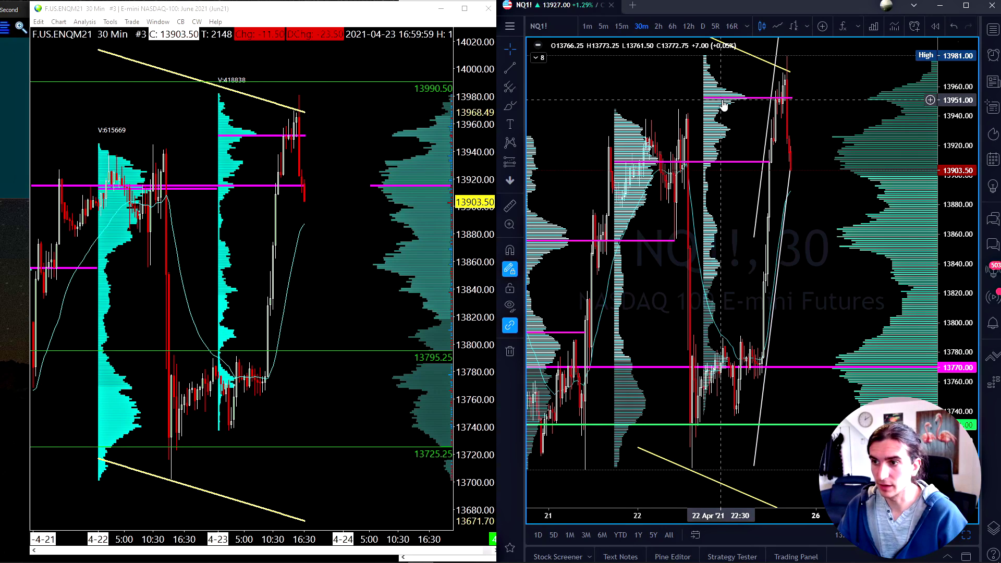
pyautogui.hscroll(-5, 730, 102)
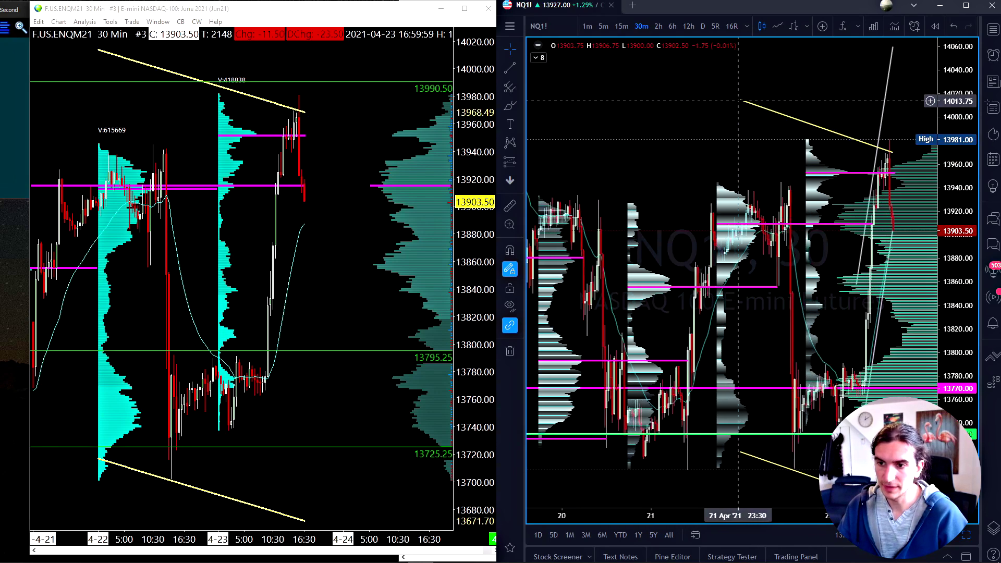
pyautogui.hscroll(-3, 738, 100)
pyautogui.hscroll(-5, 283, 299)
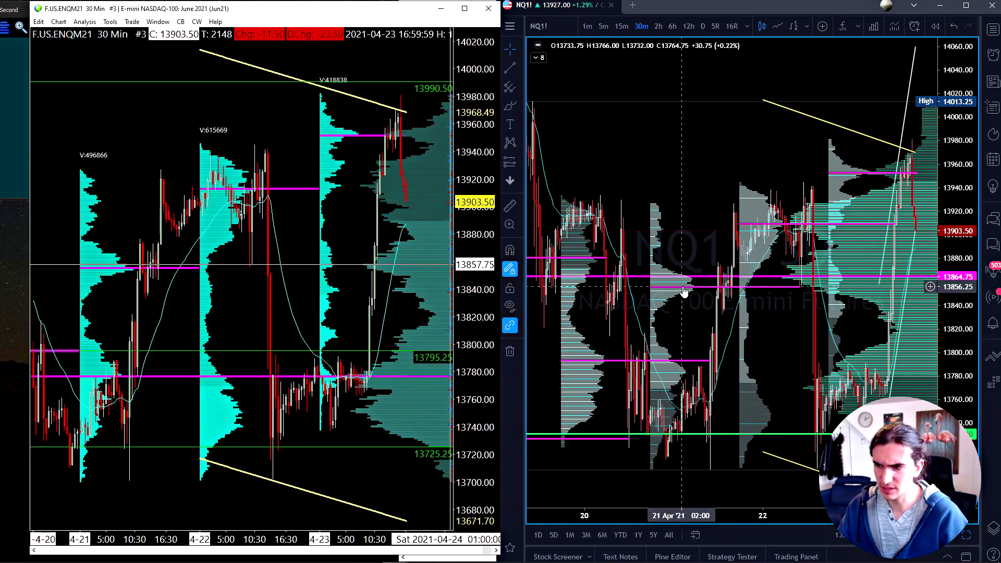
# - Pan and zoom the NQ1! chart in until it spans only April 22–23
pyautogui.click(702, 294)
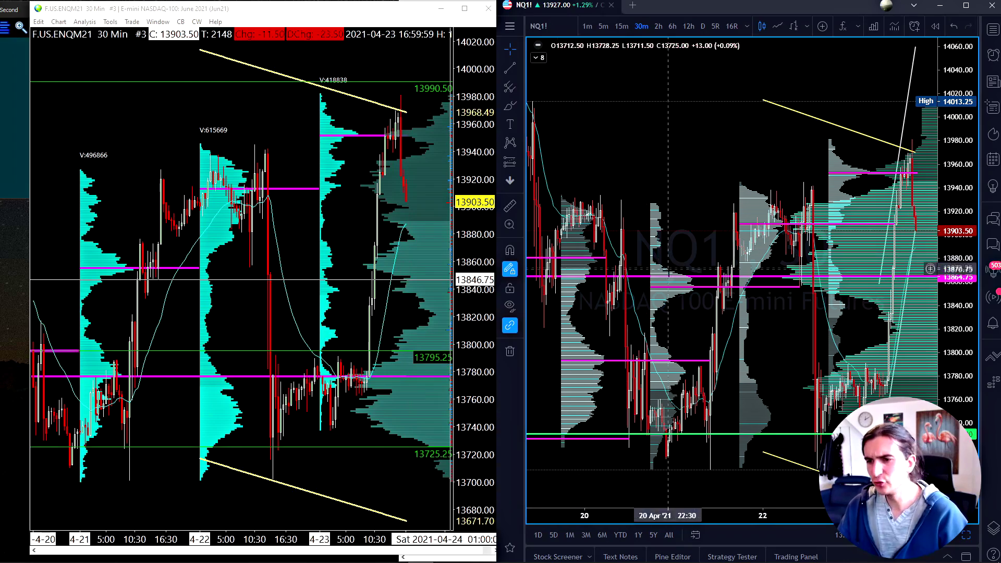
pyautogui.moveTo(818, 329); pyautogui.dragTo(743, 326)
pyautogui.scroll(2, 742, 326)
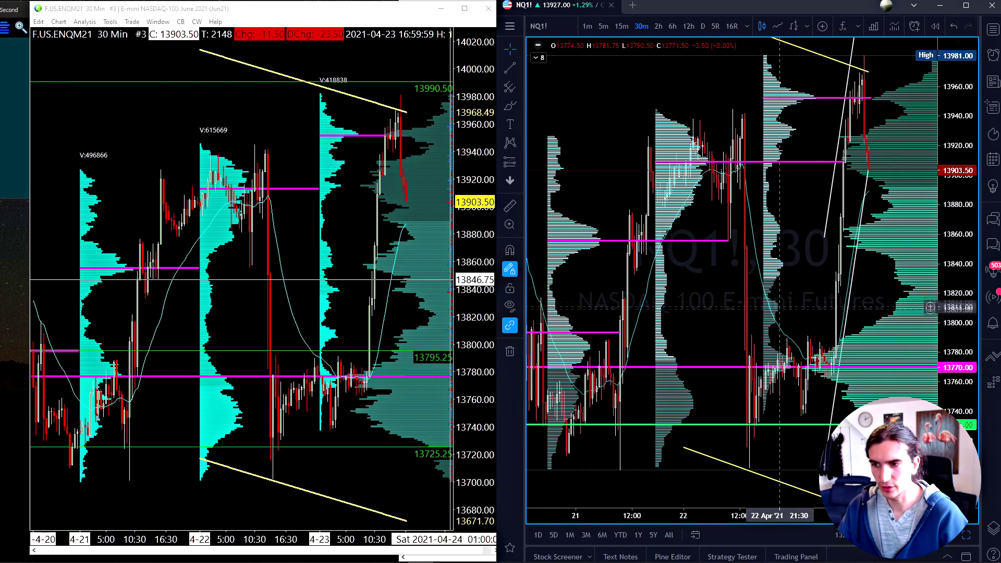
pyautogui.scroll(4, 390, 315)
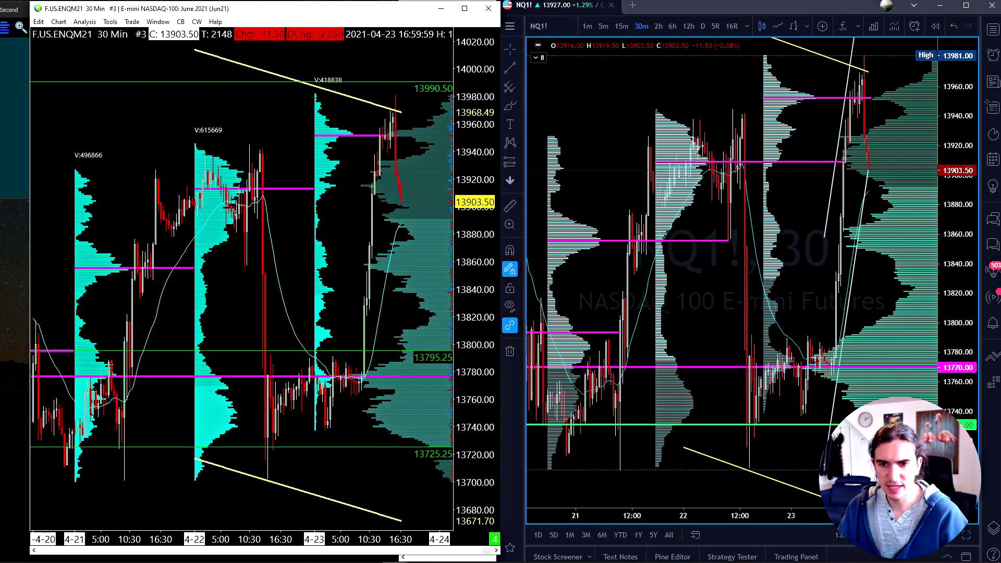
pyautogui.scroll(-2, 240, 286)
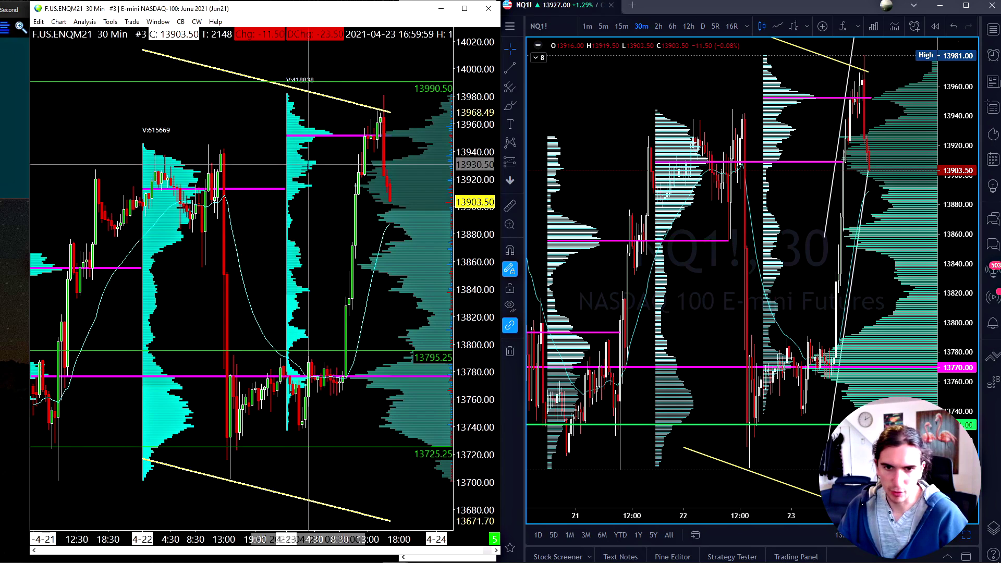
pyautogui.scroll(2, 313, 170)
pyautogui.scroll(1, 188, 225)
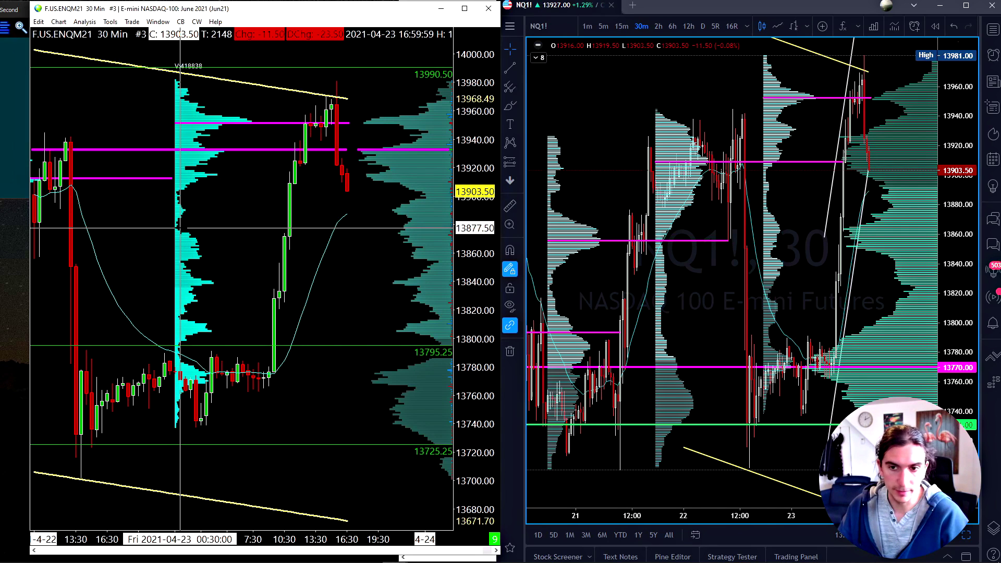
pyautogui.click(731, 241)
pyautogui.scroll(3, 730, 241)
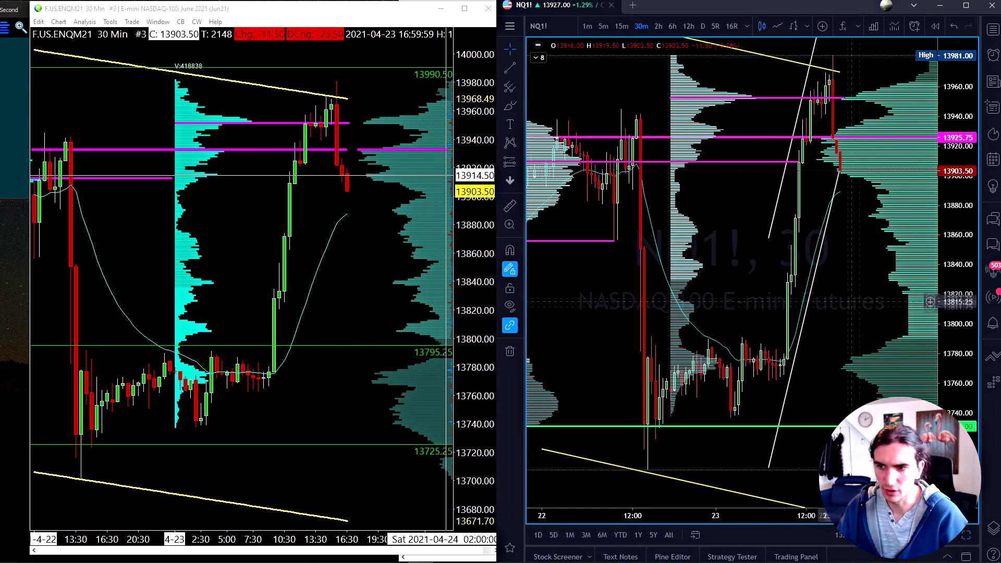
# - Nudge the NQ1! chart left and back so its April 22–23 bars match Sierra Chart
pyautogui.moveTo(679, 174); pyautogui.dragTo(645, 175)
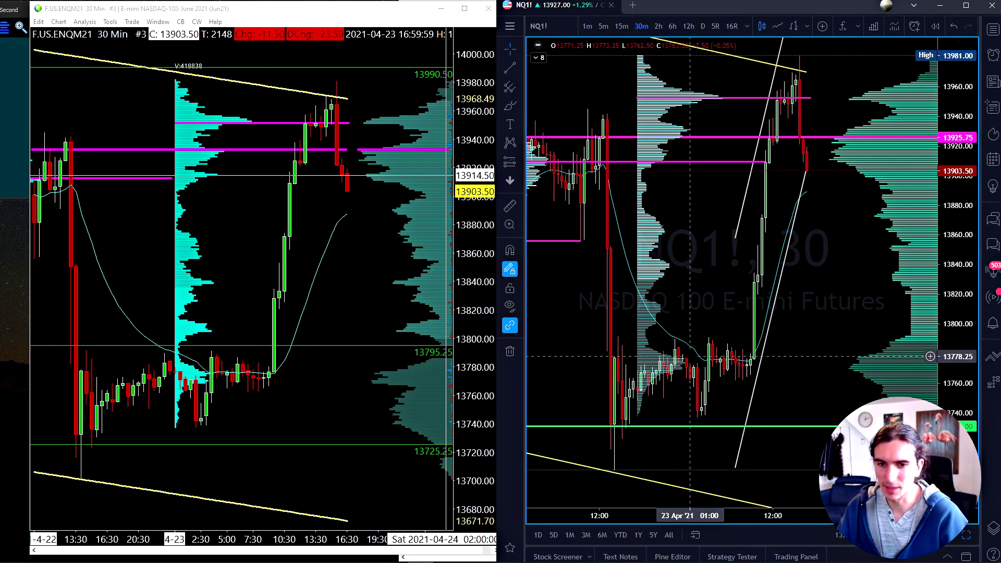
pyautogui.moveTo(679, 279); pyautogui.dragTo(697, 229)
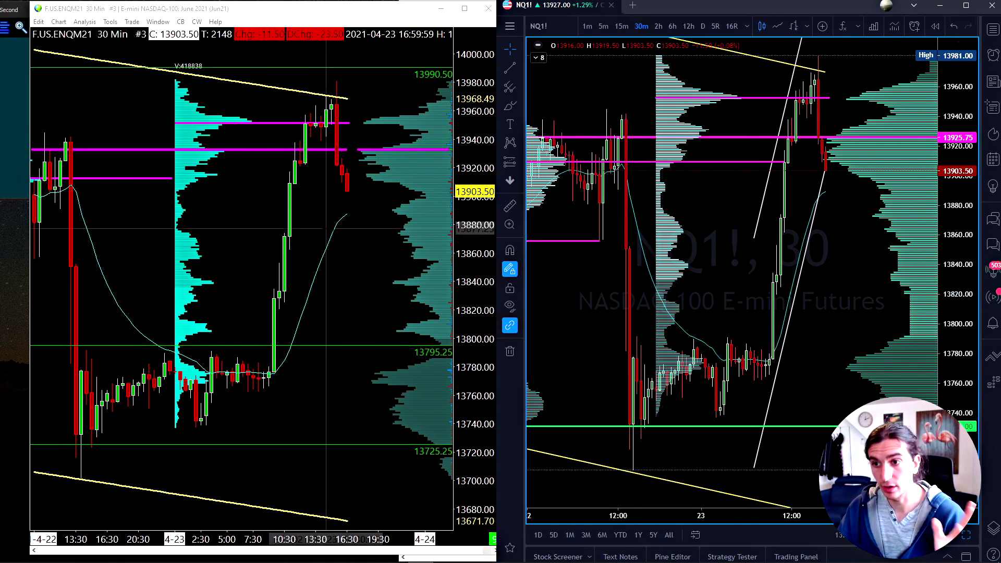
# - Bring up the Jigsaw NQM21 30 Minute window, move it up and left, and zoom in
pyautogui.moveTo(343, 554)
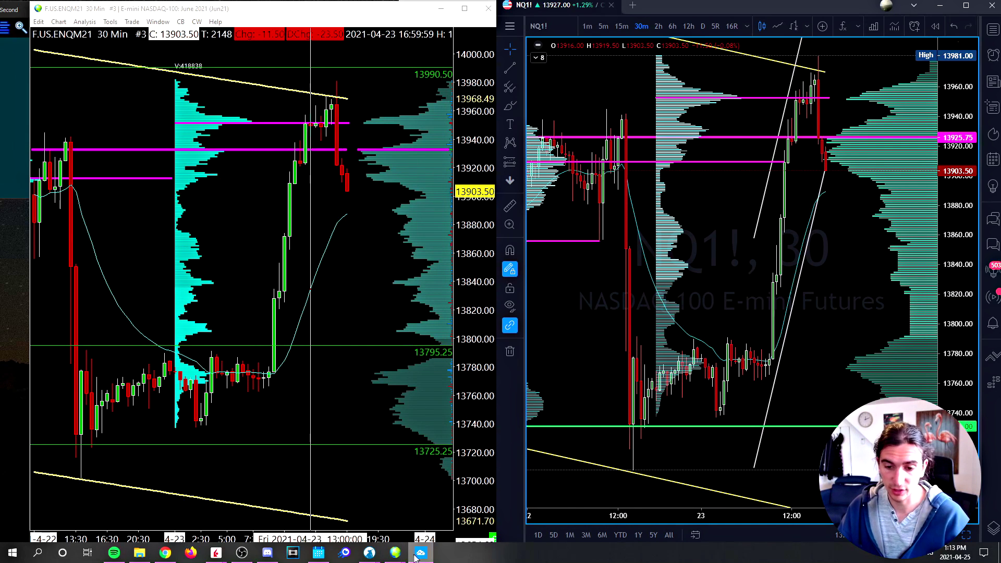
pyautogui.moveTo(394, 555)
pyautogui.click(464, 500)
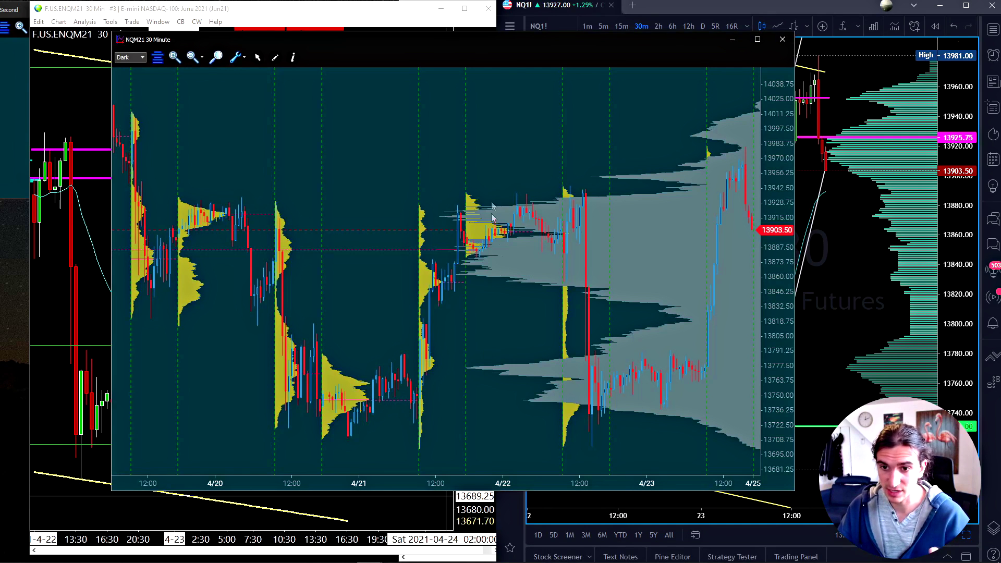
pyautogui.moveTo(520, 40); pyautogui.dragTo(439, 22)
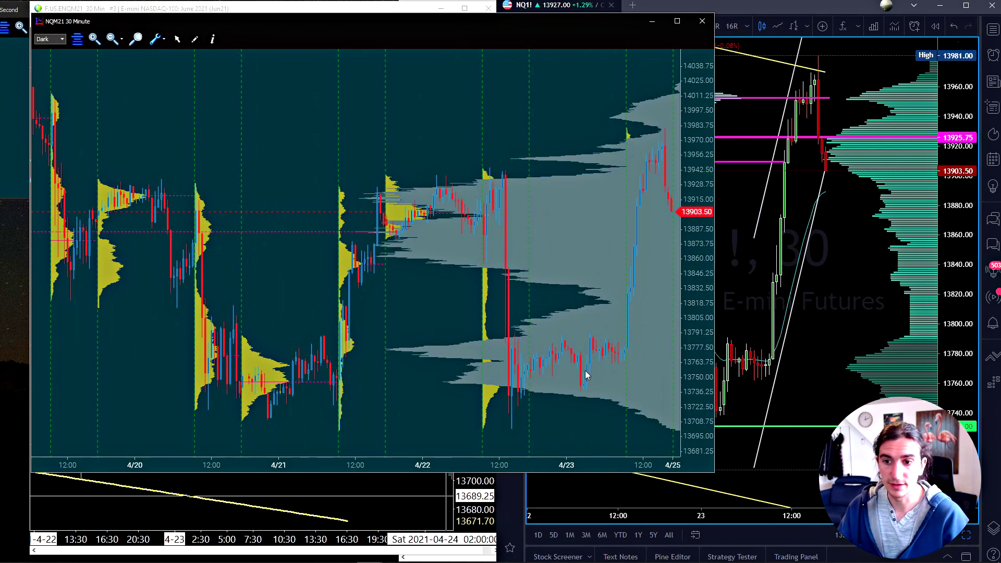
pyautogui.scroll(1, 572, 276)
pyautogui.scroll(3, 501, 156)
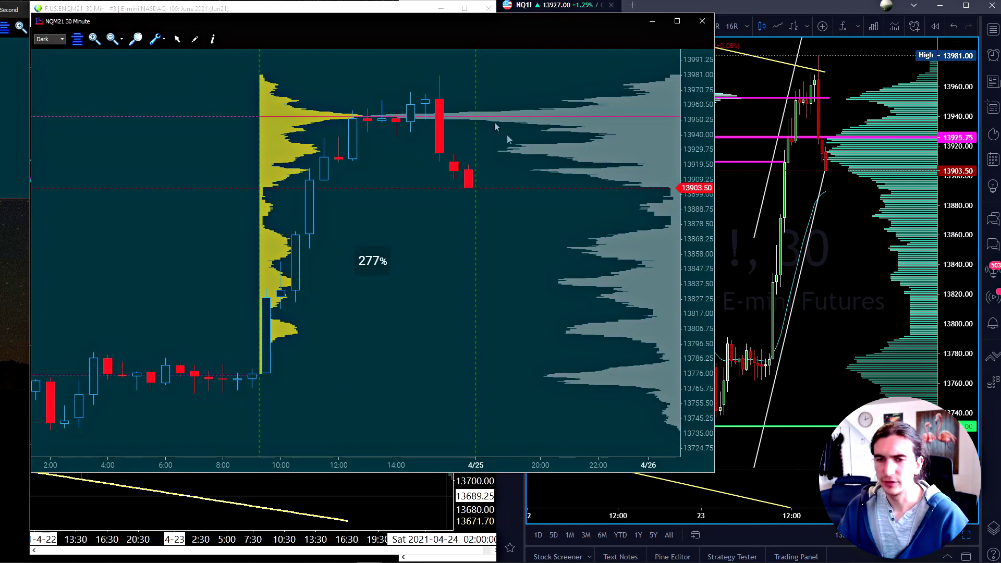
pyautogui.moveTo(481, 21); pyautogui.dragTo(434, 21)
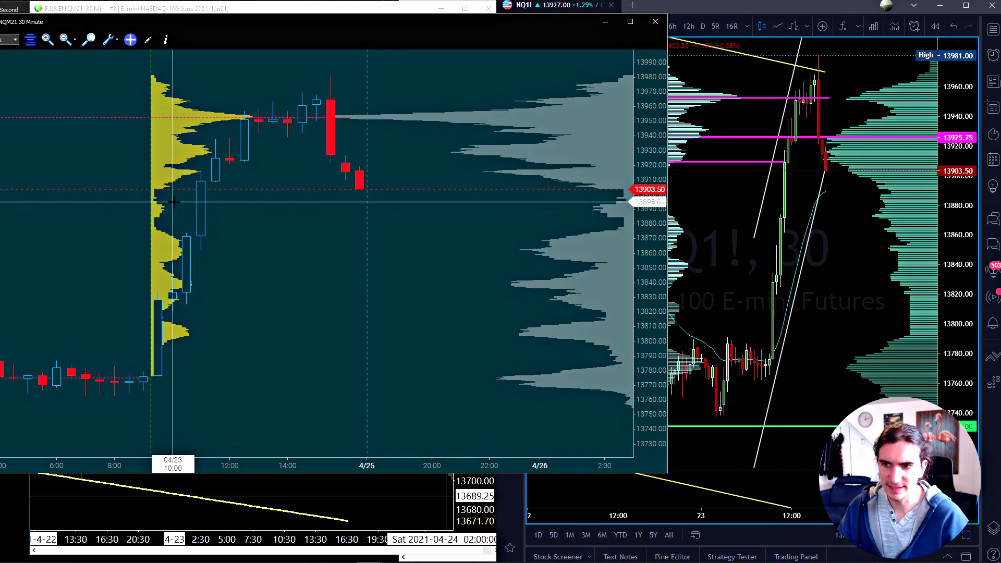
# - Zoom TradingView's NQ1! chart out, then zoom the NQM21 chart in to 4/23–4/25
pyautogui.click(702, 182)
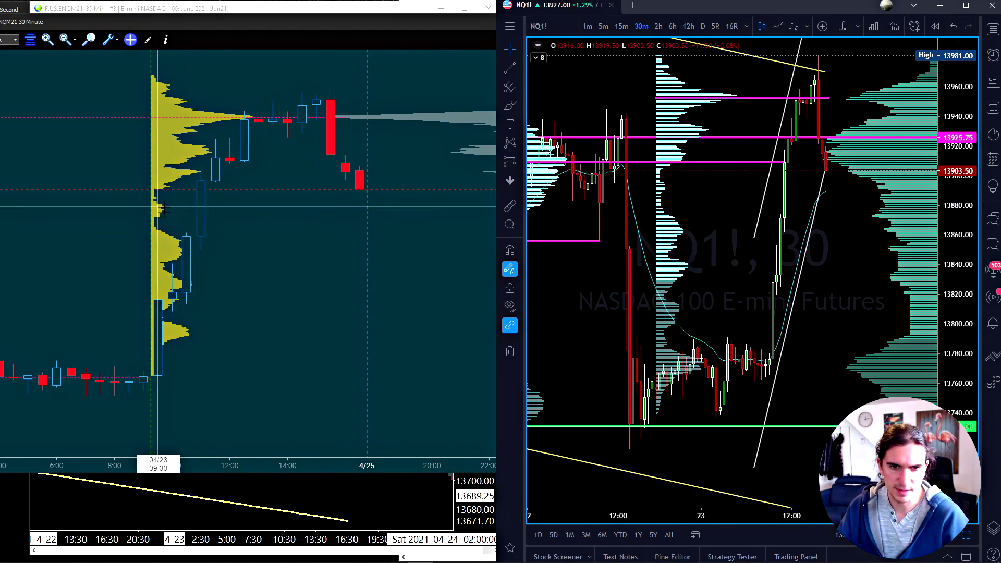
pyautogui.scroll(-3, 201, 273)
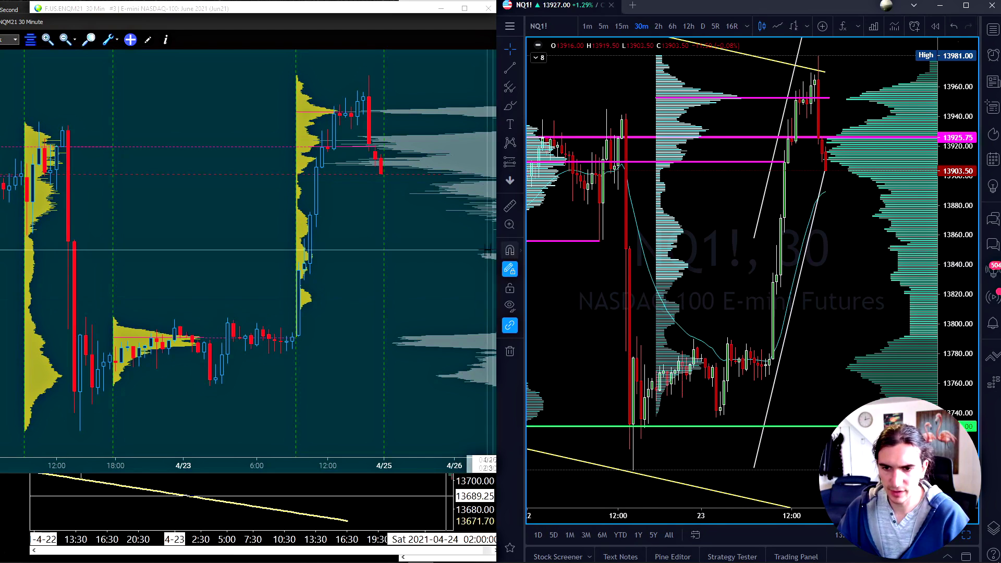
pyautogui.click(339, 313)
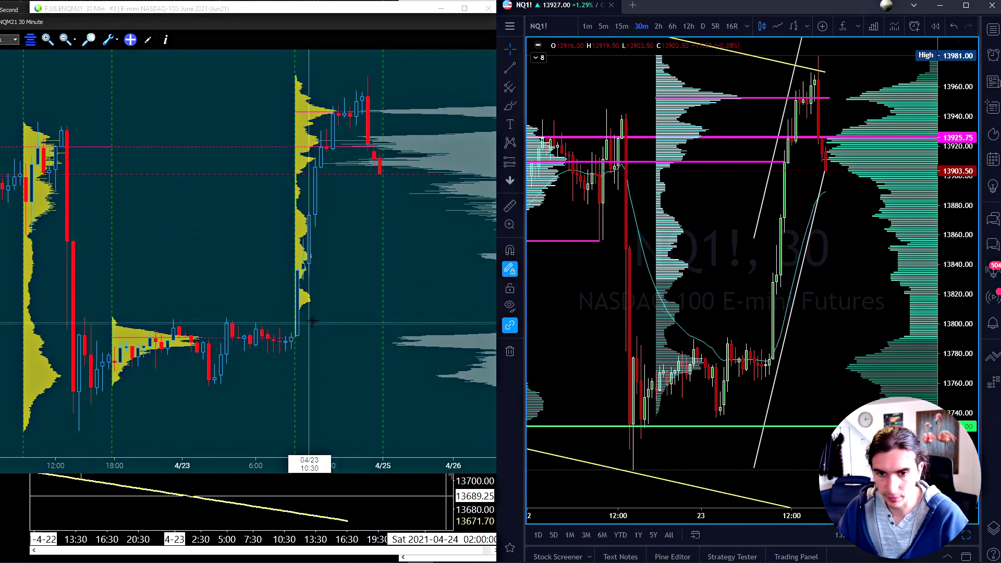
pyautogui.scroll(3, 432, 241)
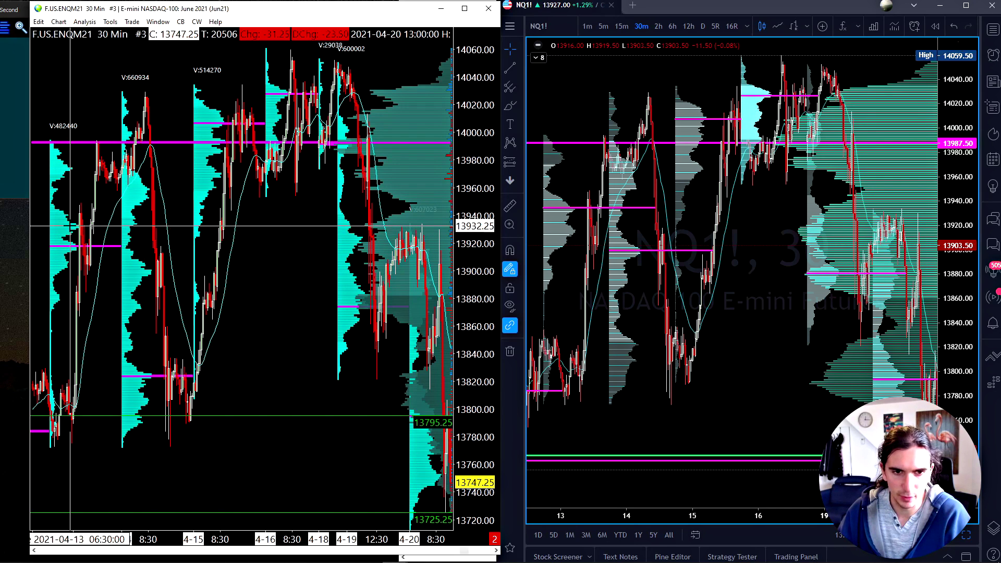
# - Zoom and pan the NQ1! chart across 12–19 April; scroll Sierra Chart to its latest bars
pyautogui.click(652, 235)
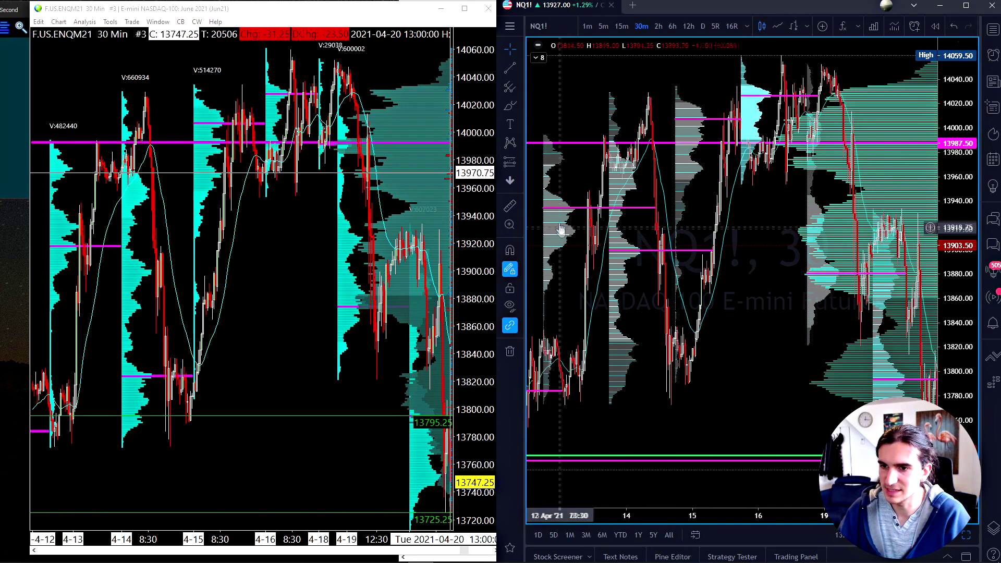
pyautogui.scroll(4, 556, 213)
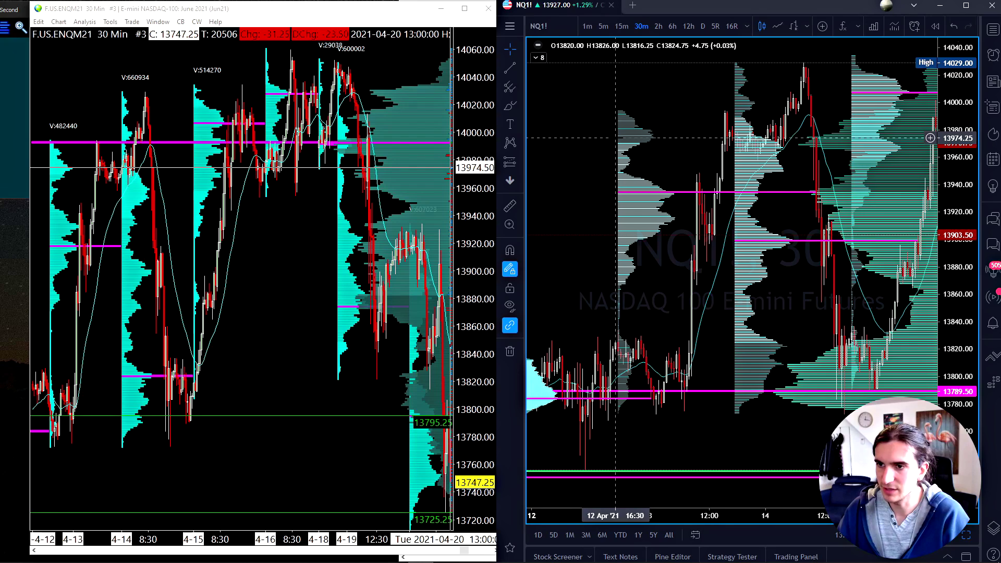
pyautogui.hscroll(3, 631, 120)
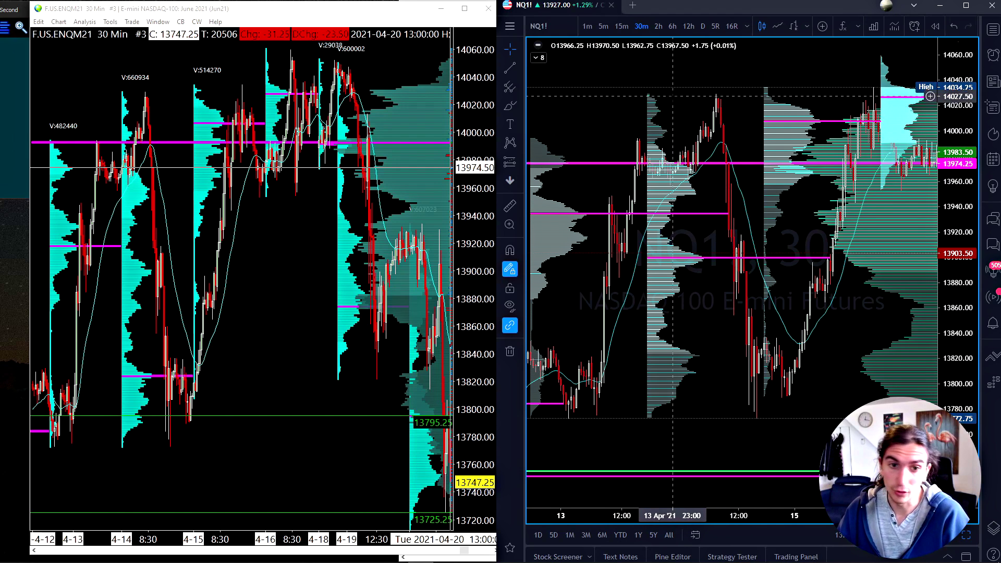
pyautogui.hscroll(-2, 678, 105)
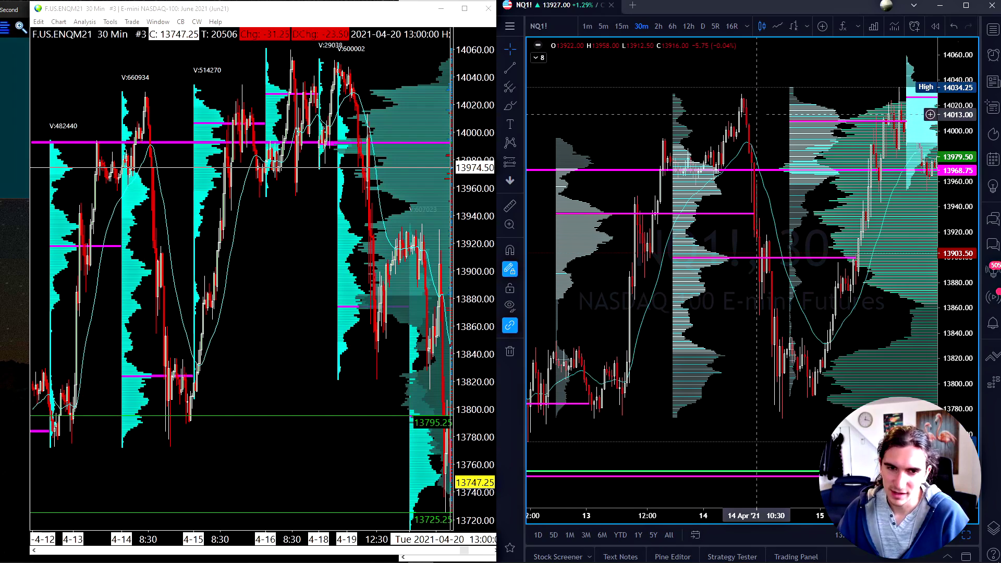
pyautogui.moveTo(758, 115); pyautogui.dragTo(670, 120)
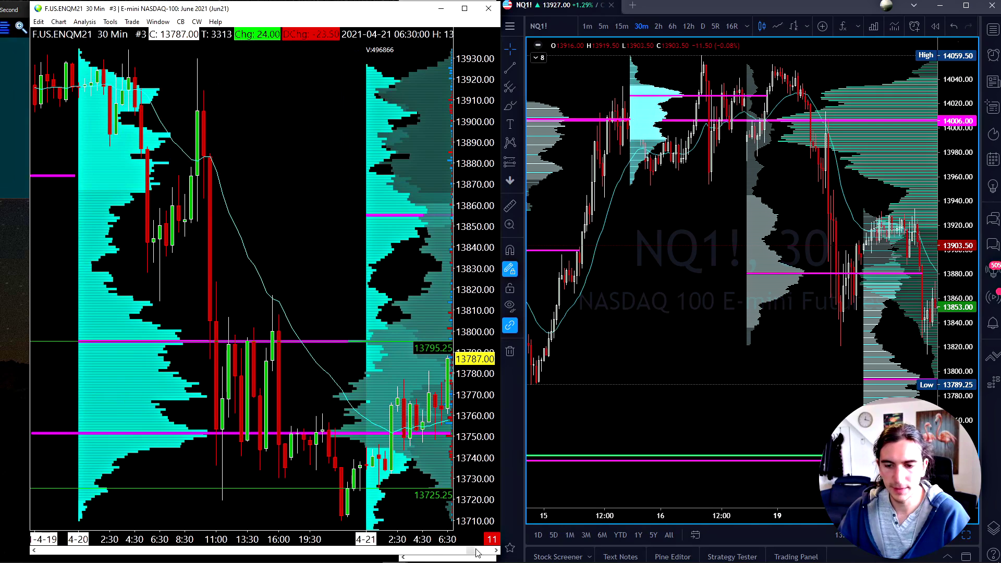
pyautogui.moveTo(476, 553); pyautogui.dragTo(493, 552)
# - Pan the NQ1! chart to the 22–23 April bars, then minimize the TradingView window
pyautogui.hscroll(3, 241, 292)
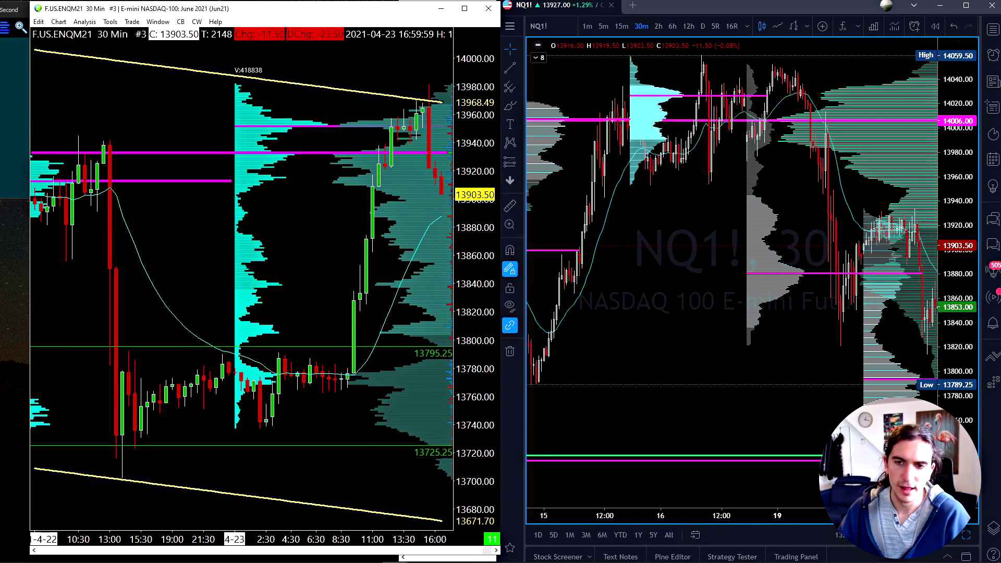
pyautogui.moveTo(887, 272); pyautogui.dragTo(670, 271)
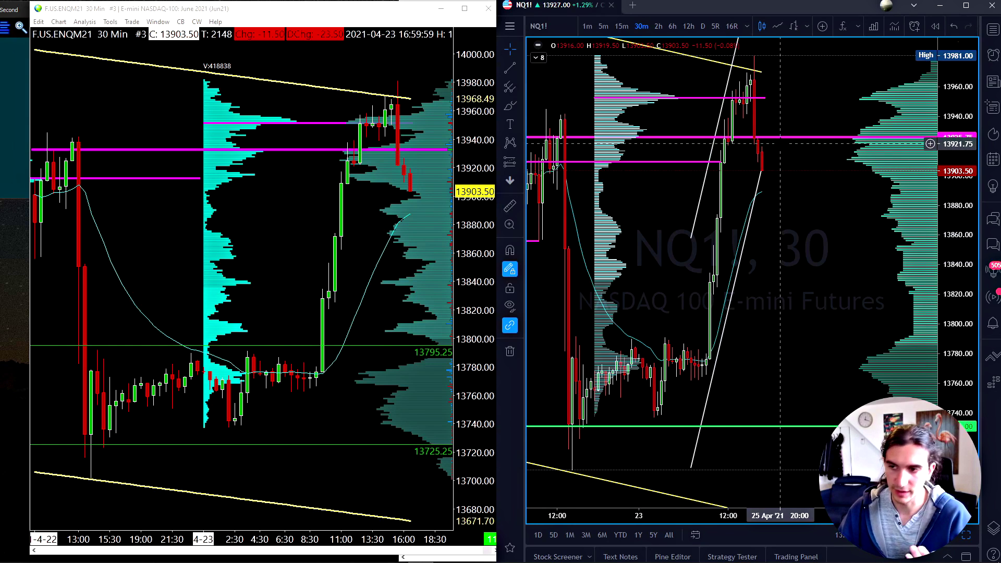
pyautogui.click(946, 4)
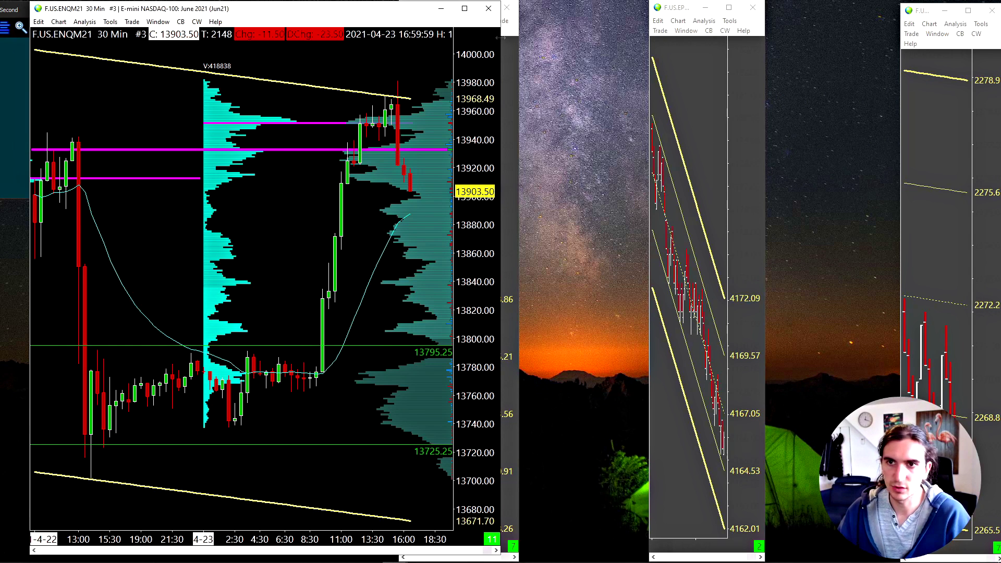
# - Minimize the ENQM21 and NQM21 30 Minute chart windows to reveal the 'JS charts april 22' video
pyautogui.click(441, 11)
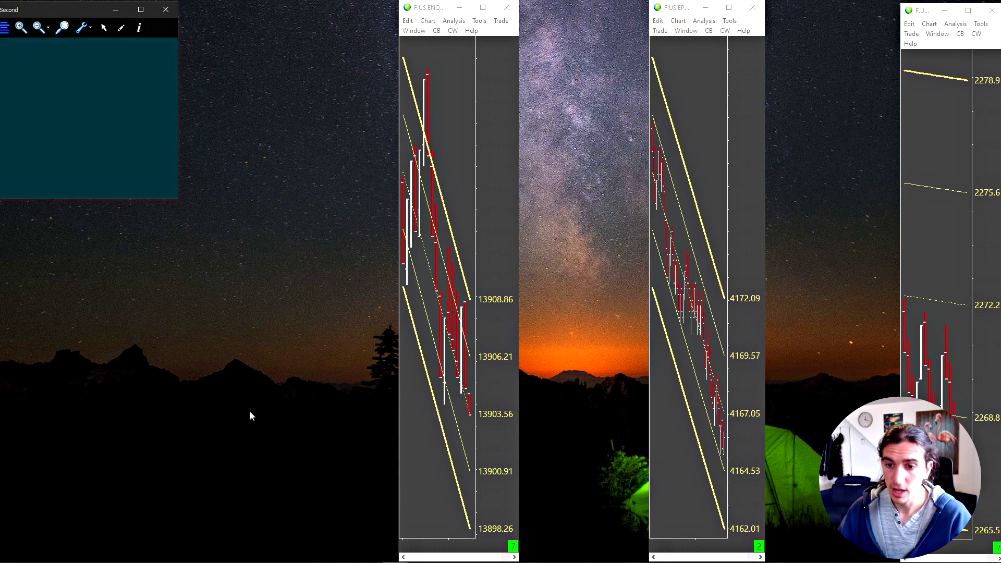
pyautogui.moveTo(368, 558)
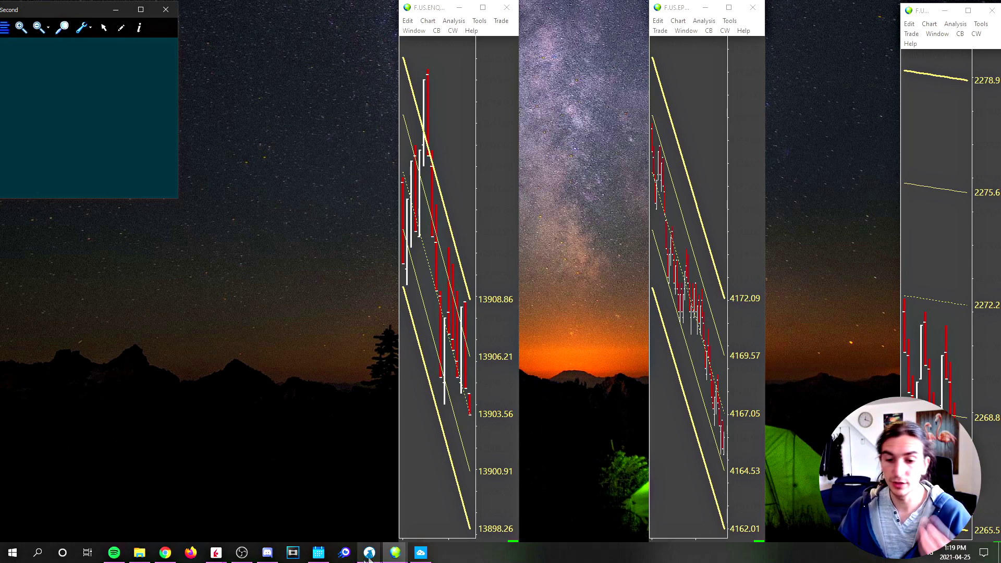
pyautogui.click(449, 498)
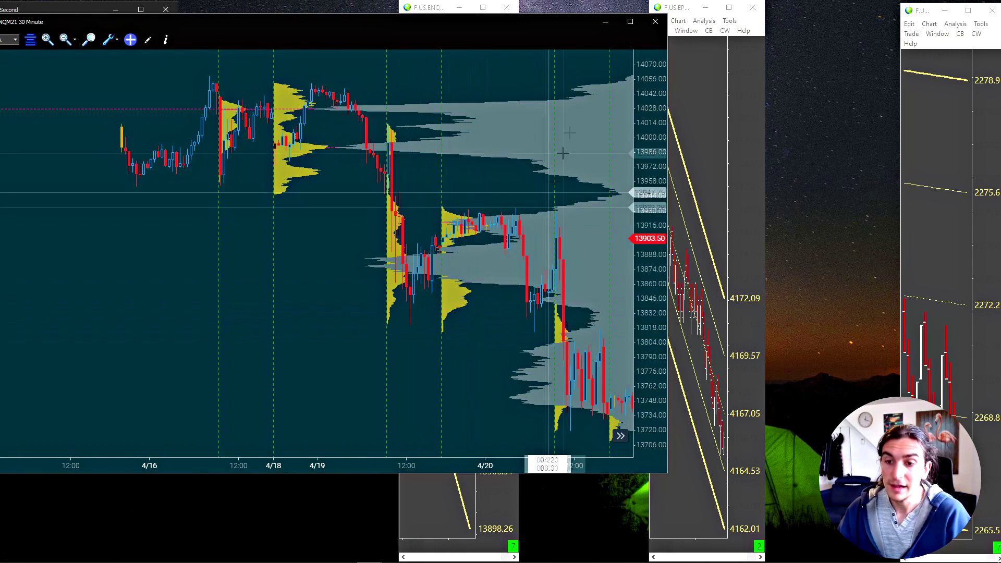
pyautogui.click(625, 25)
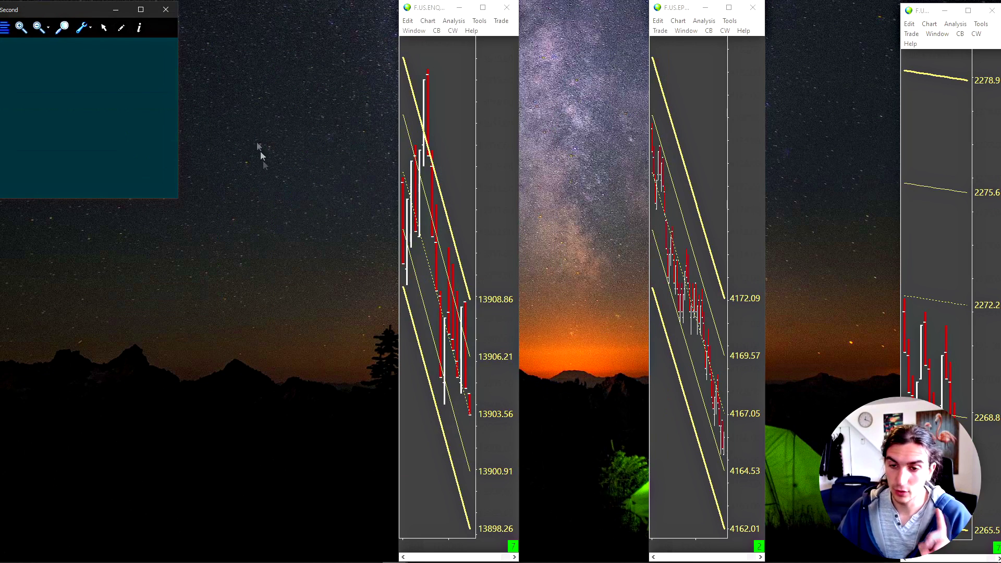
pyautogui.moveTo(190, 557)
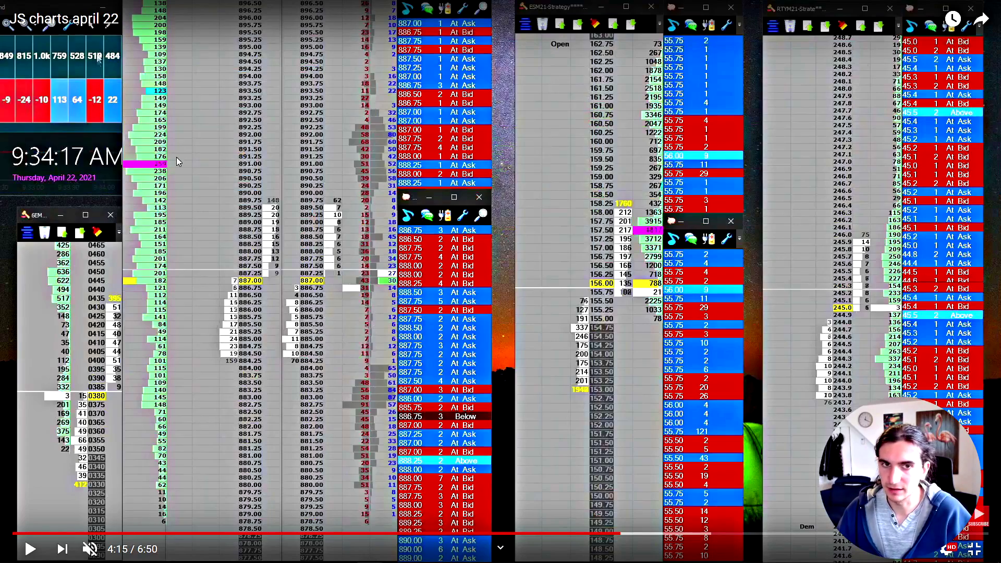
# - Play the JS charts April 22 recording, skip ahead, and pause it at 4:33
pyautogui.click(176, 158)
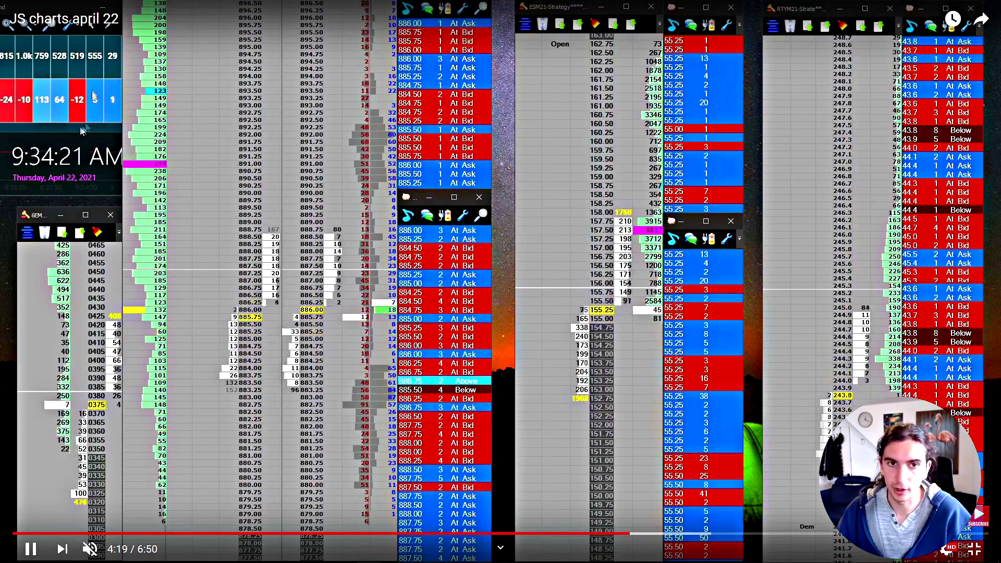
pyautogui.press('Right')
pyautogui.press('space')
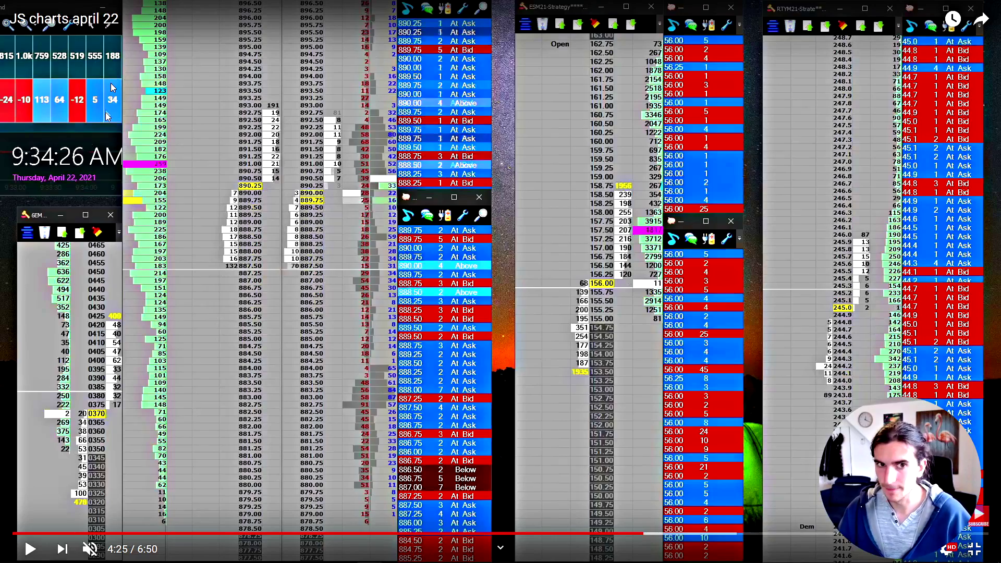
pyautogui.click(106, 124)
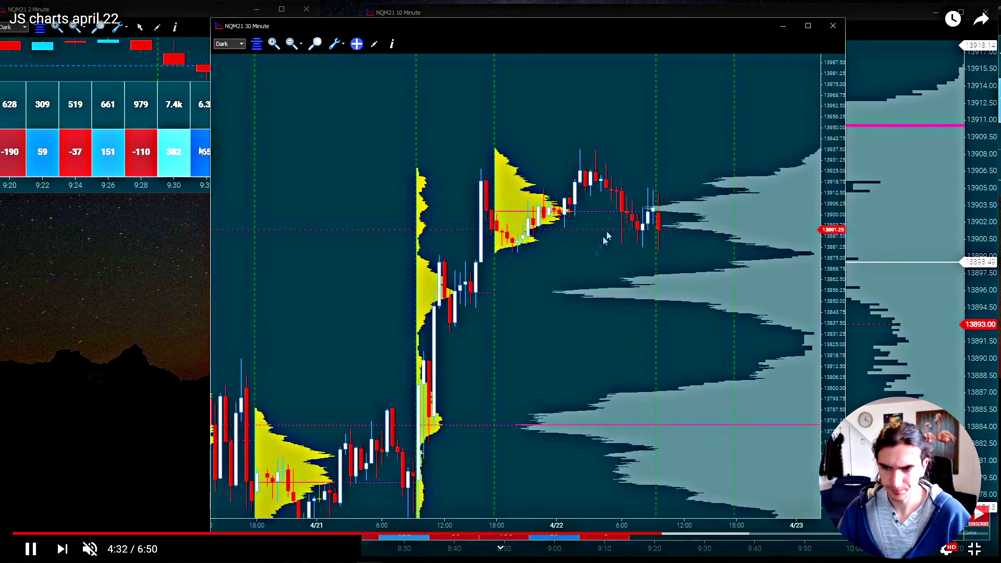
pyautogui.click(674, 208)
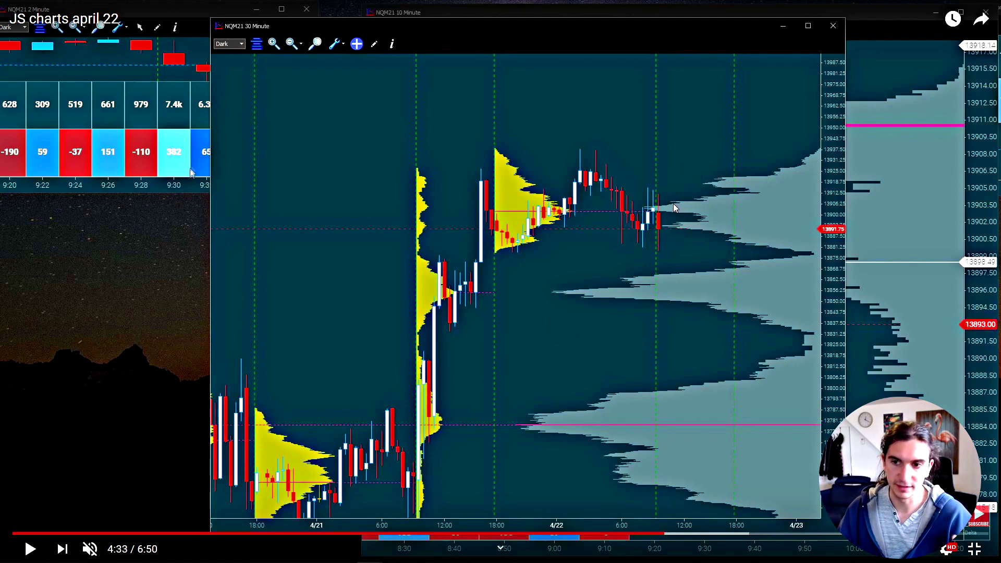
# - Seek the recording back to 4:18 and leave full-screen playback
pyautogui.click(653, 536)
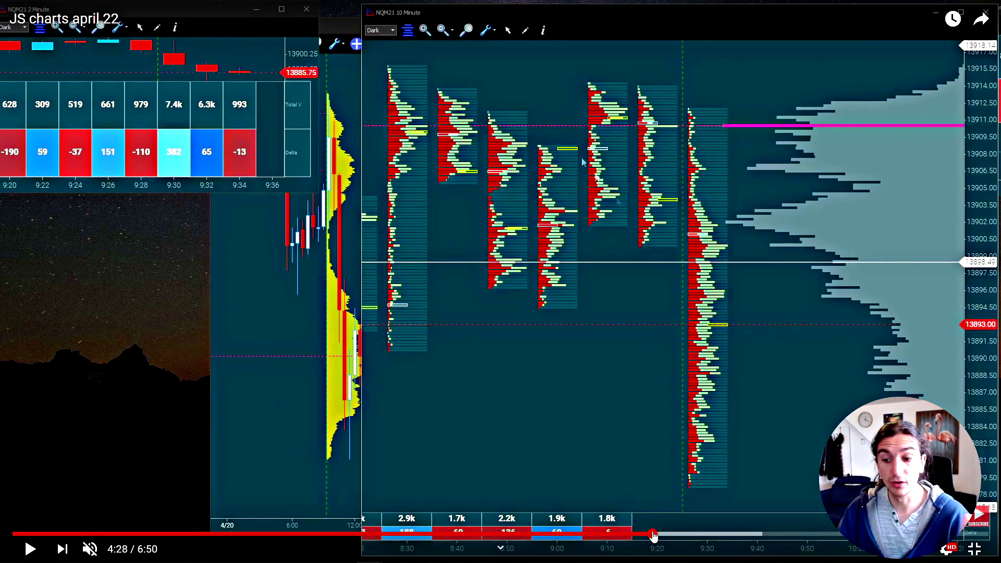
pyautogui.click(627, 535)
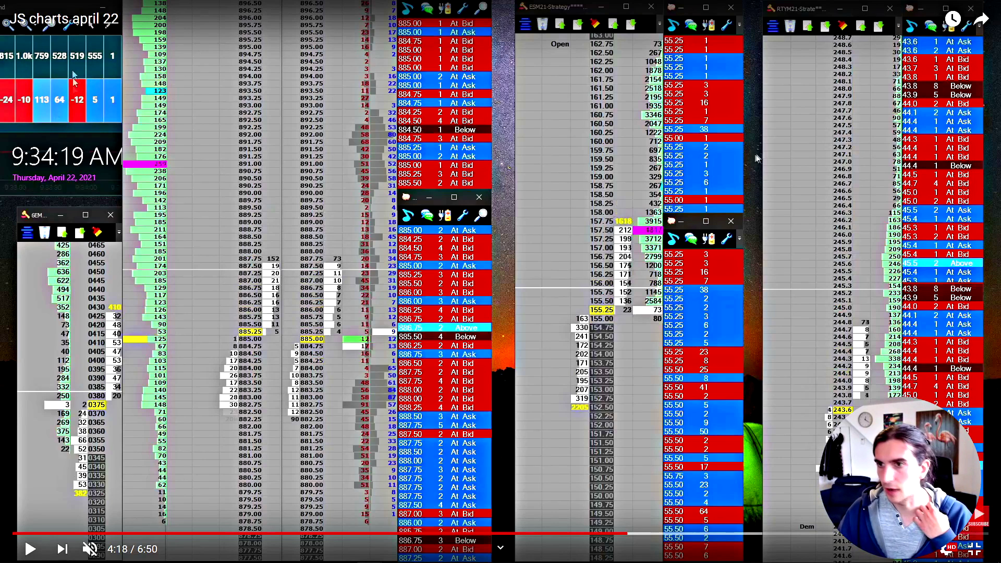
pyautogui.press('Escape')
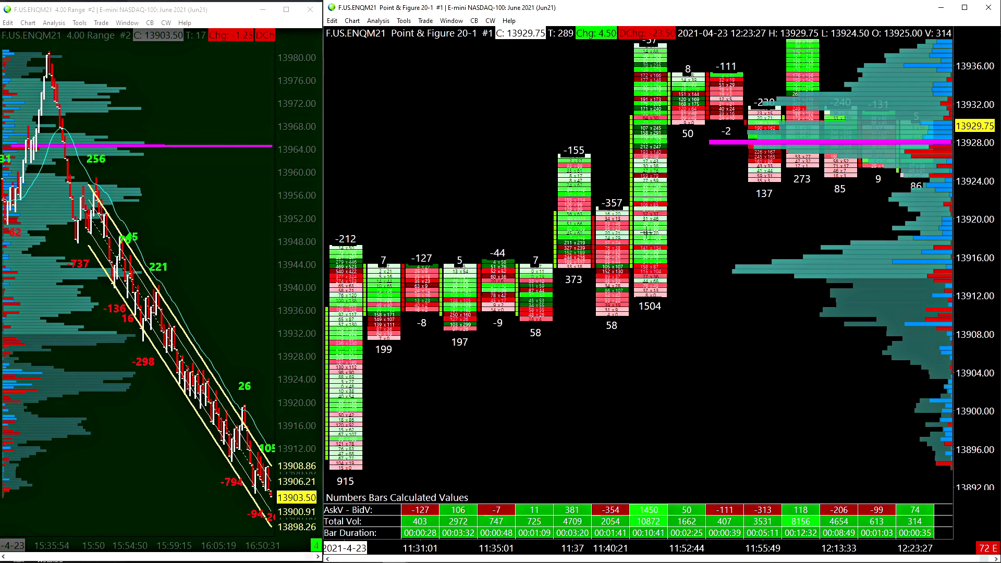
# - Scroll through the Point & Figure chart's bars, then switch the right chart to Point & Figure 20-1
pyautogui.hscroll(-3, 649, 225)
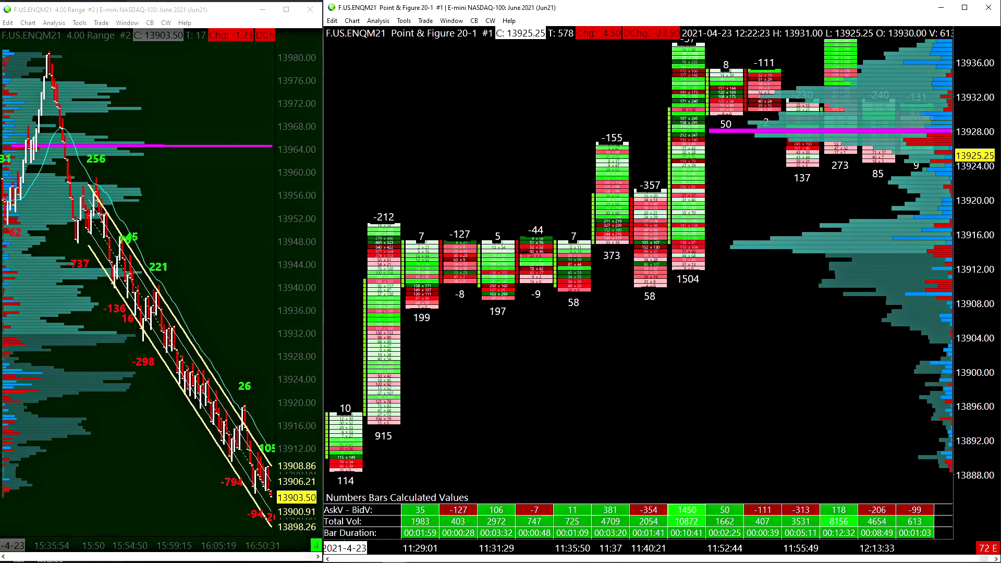
pyautogui.hscroll(-4, 650, 224)
pyautogui.hscroll(6, 614, 226)
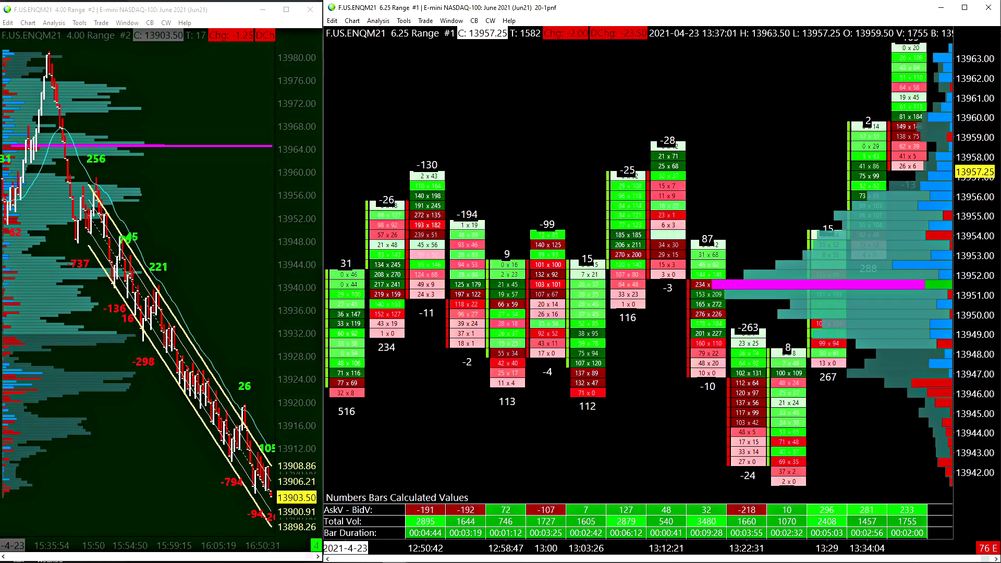
pyautogui.press('Return')
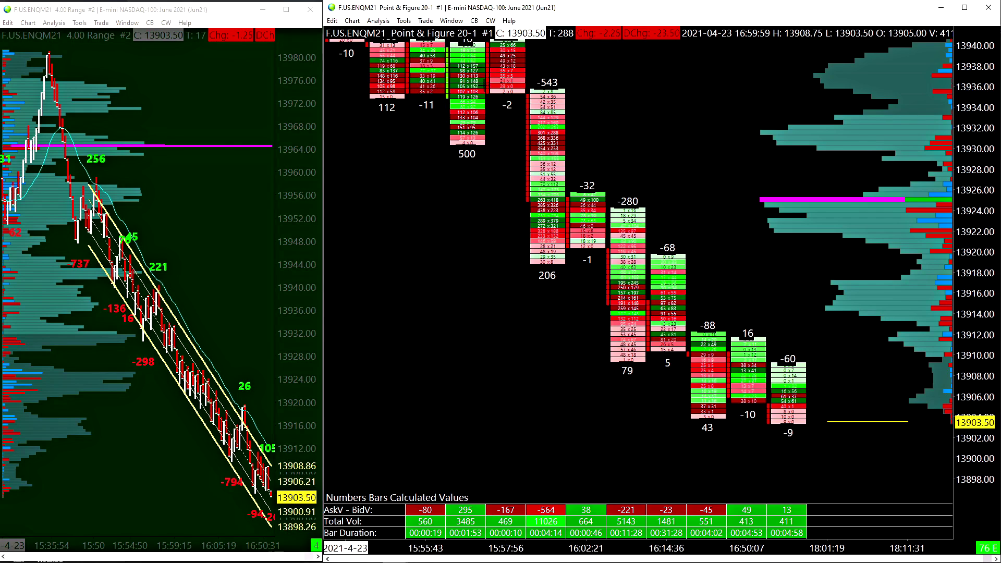
# - Scroll the Point & Figure chart, then select and zoom the 4.00 Range chart
pyautogui.scroll(5, 544, 154)
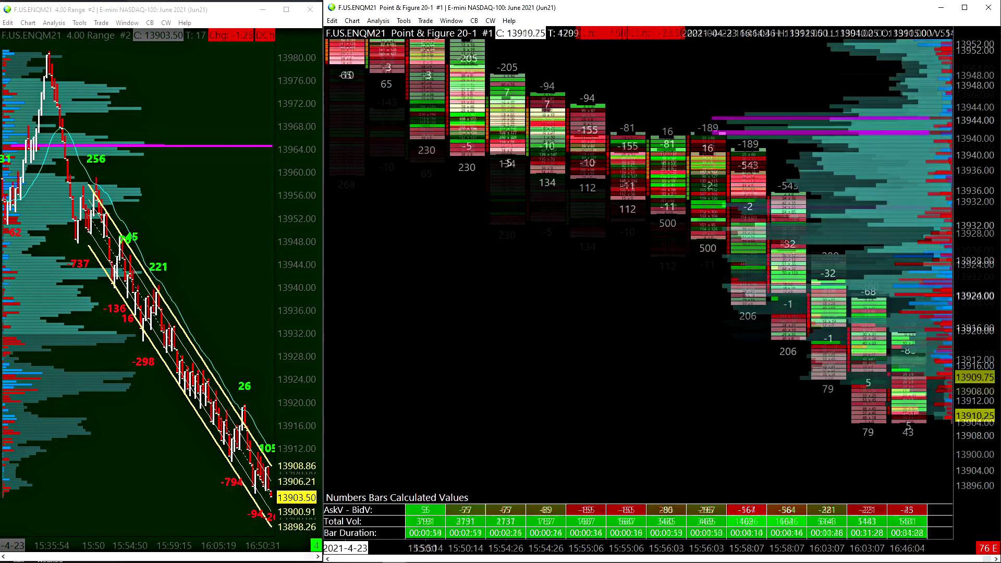
pyautogui.scroll(8, 639, 224)
pyautogui.scroll(-12, 639, 224)
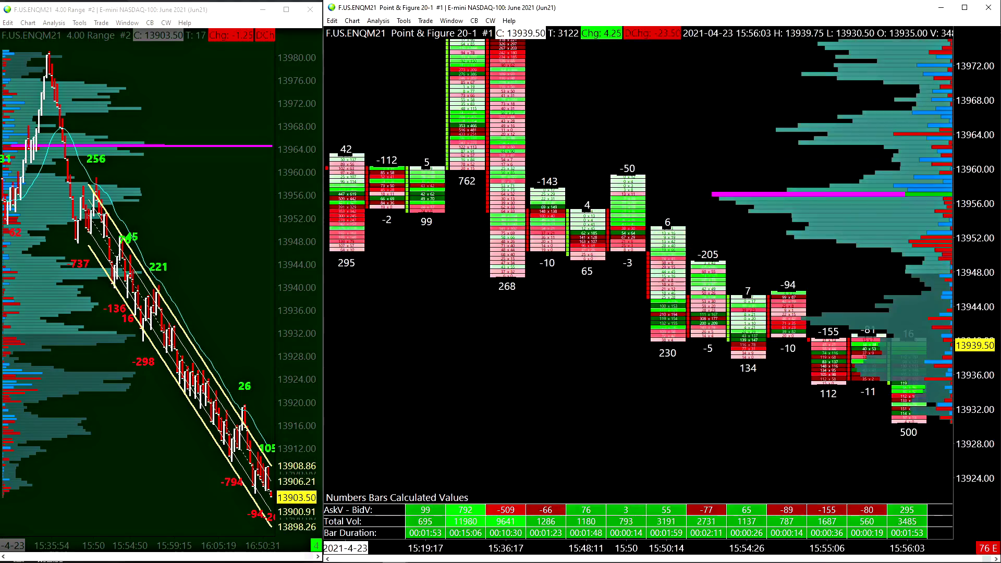
pyautogui.scroll(-6, 638, 224)
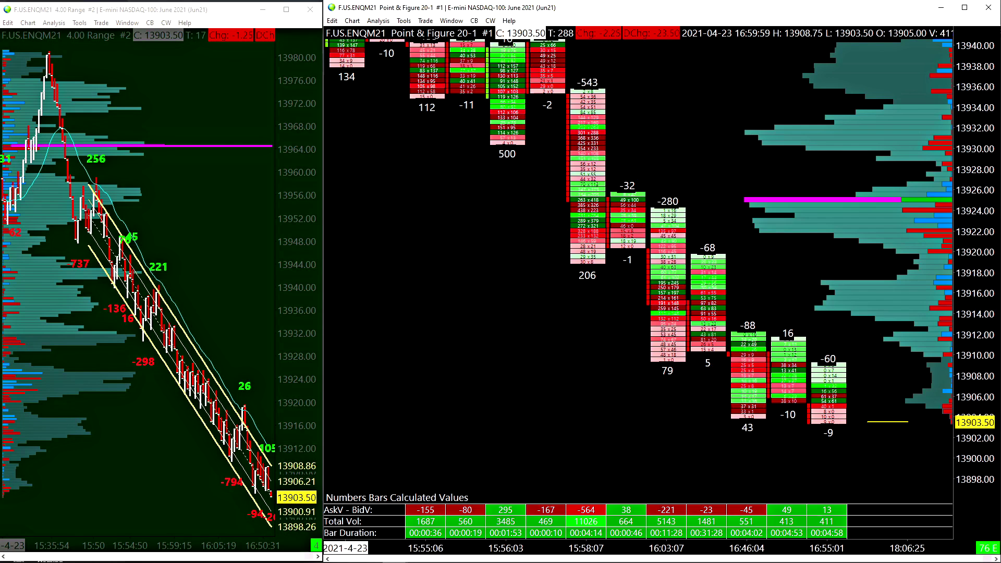
pyautogui.click(180, 231)
pyautogui.scroll(3, 181, 231)
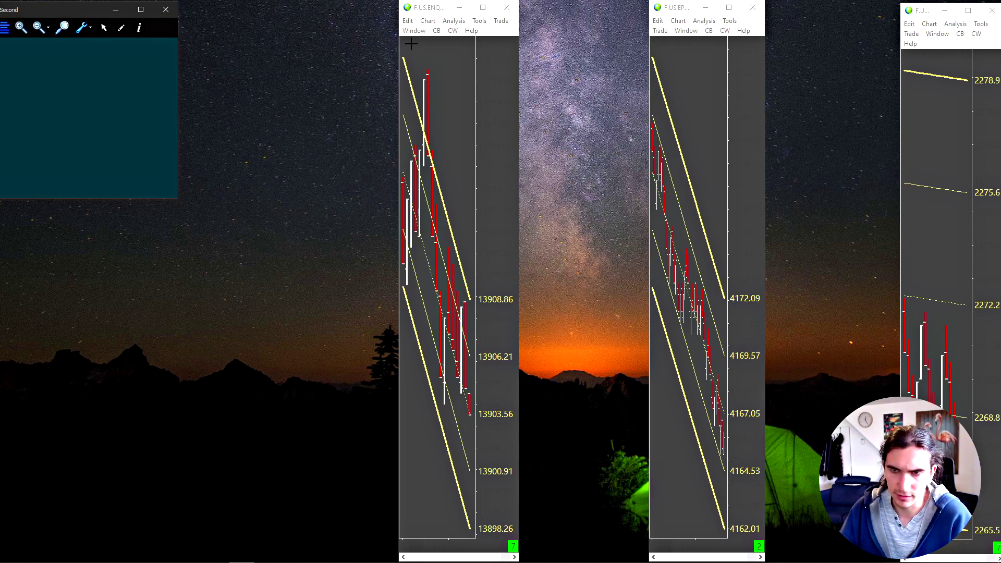
# - Bring up TradingView's NQ1! 16R chart and zoom in to the recent bars
pyautogui.click(437, 85)
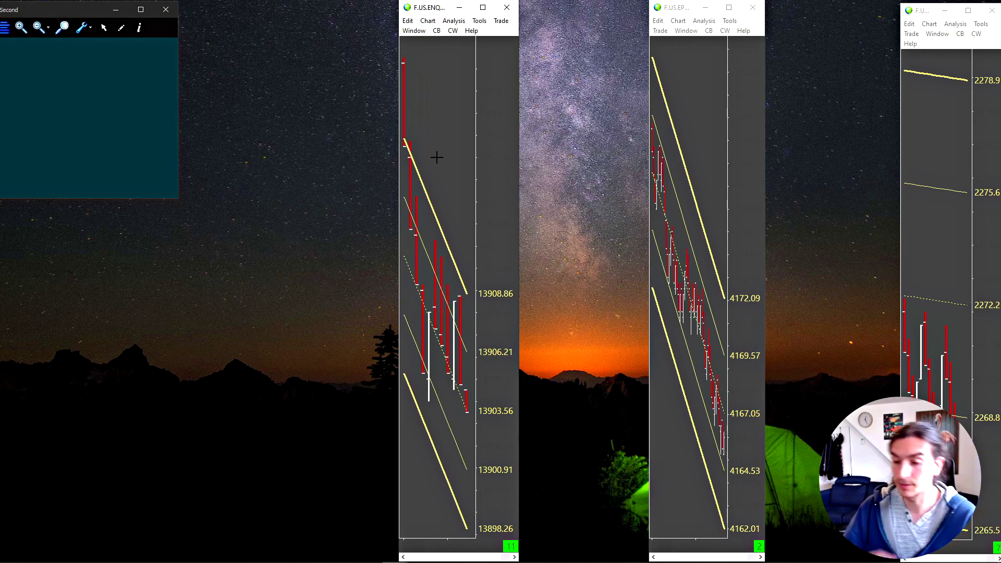
pyautogui.click(313, 556)
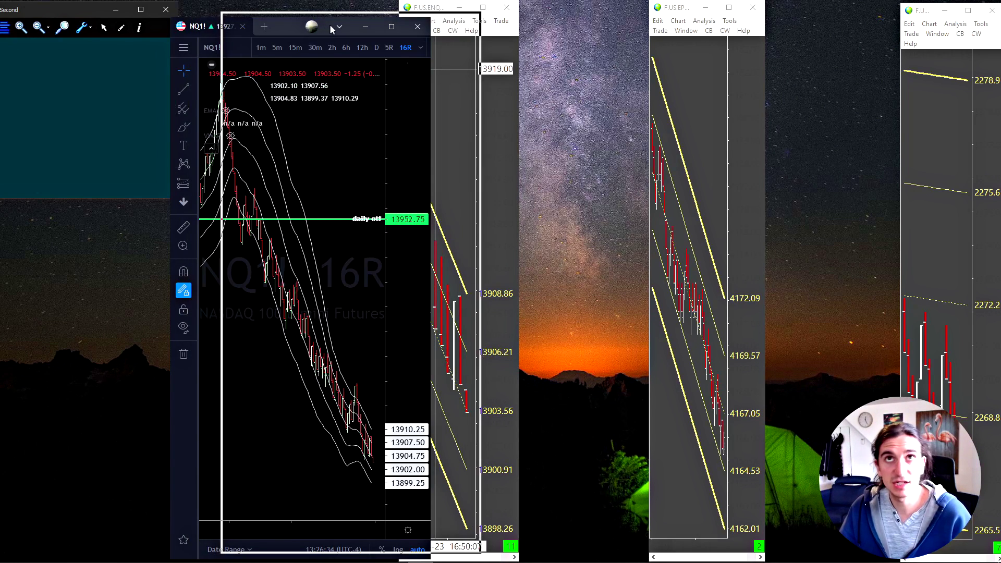
pyautogui.scroll(5, 337, 355)
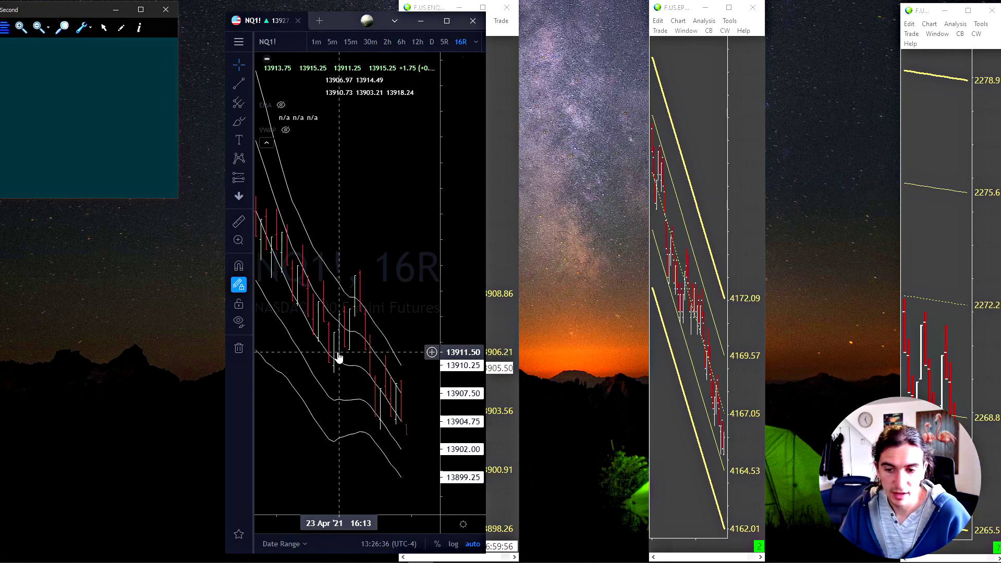
pyautogui.scroll(1, 339, 351)
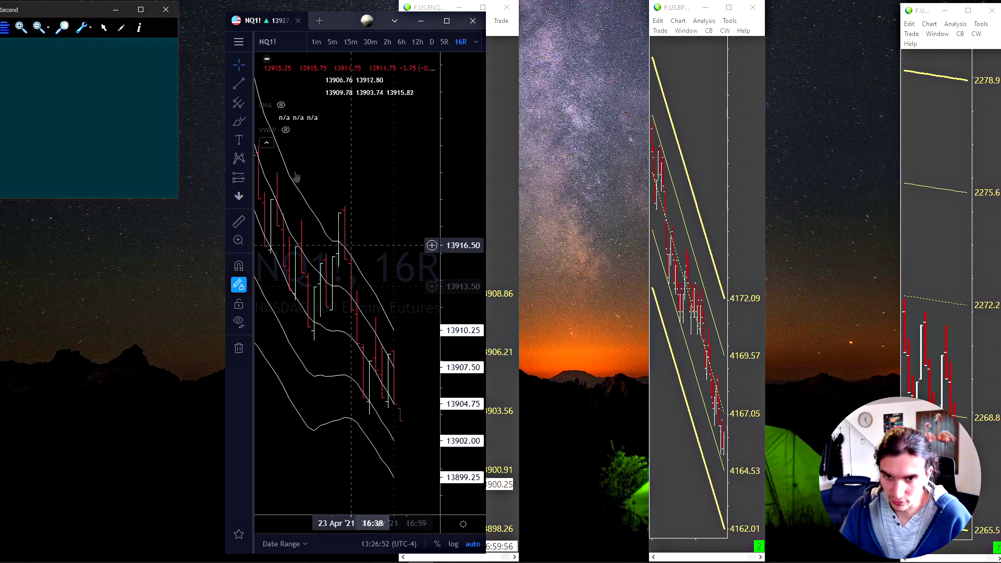
# - Check the Lin Reg indicator settings without changes, then minimize TradingView
pyautogui.moveTo(278, 102)
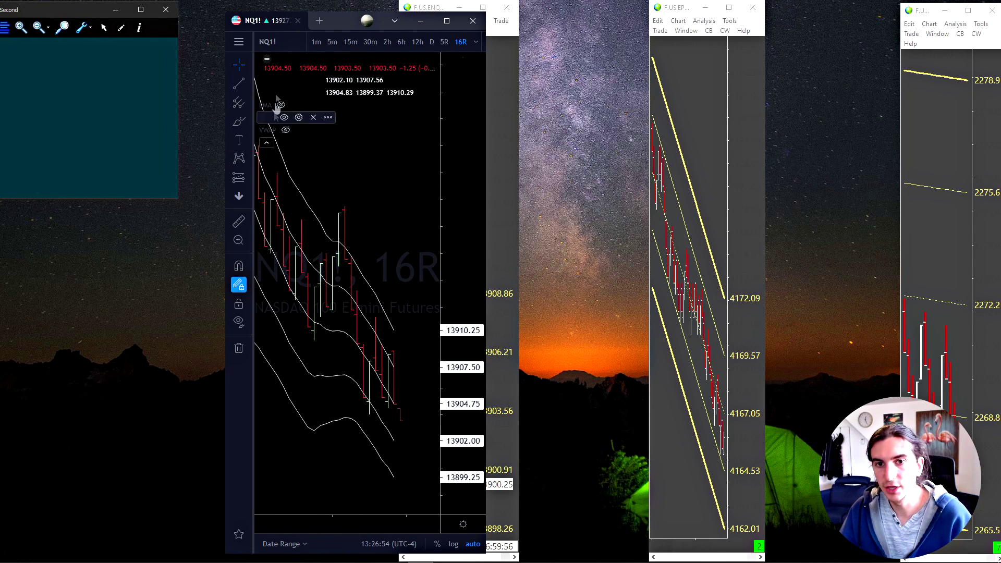
pyautogui.moveTo(317, 93)
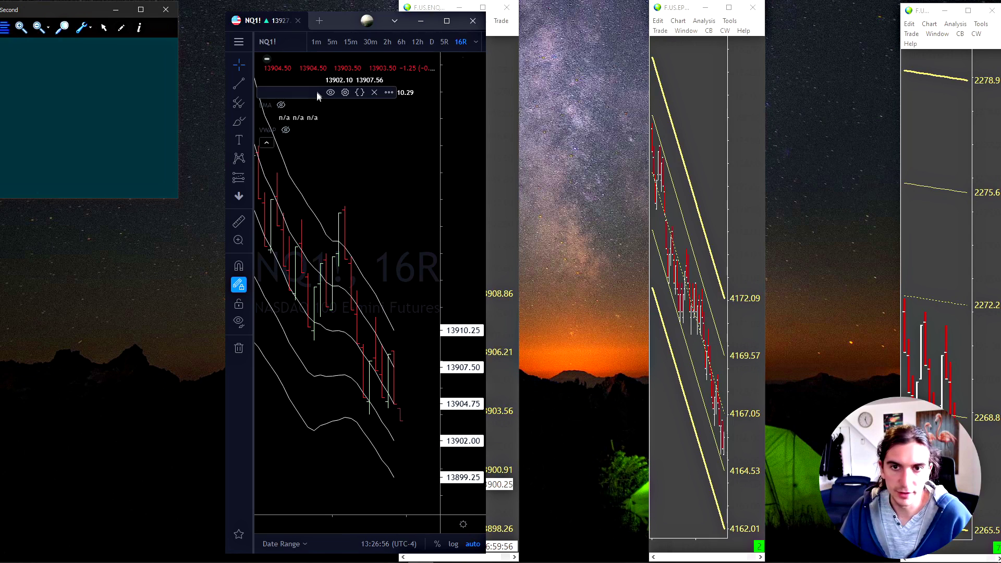
pyautogui.click(346, 93)
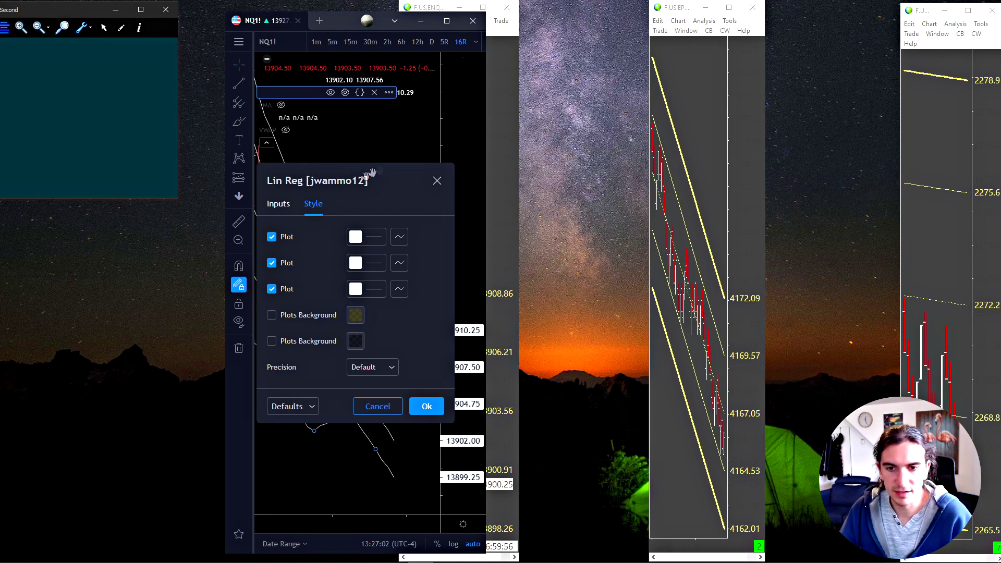
pyautogui.click(437, 181)
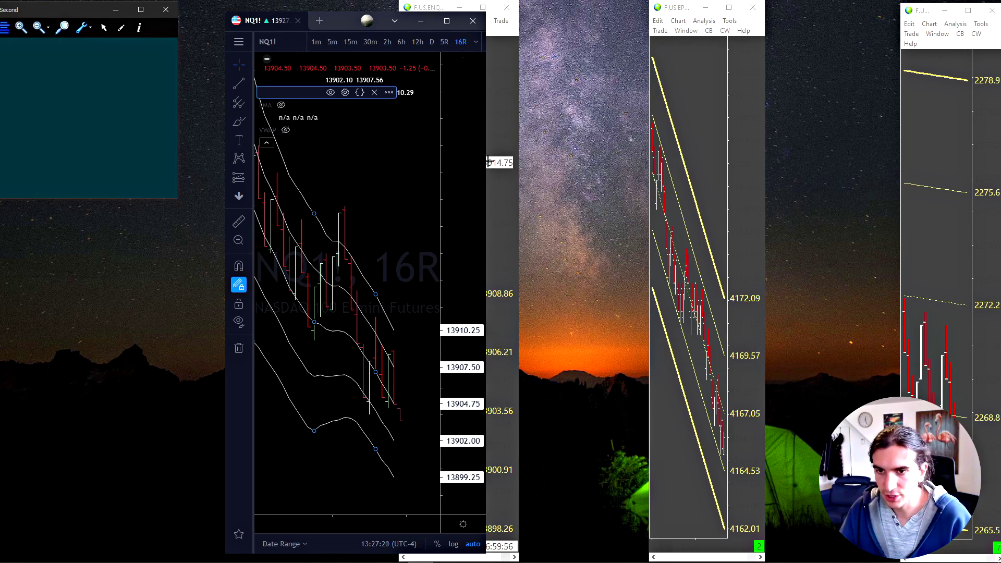
pyautogui.press('super+Down')
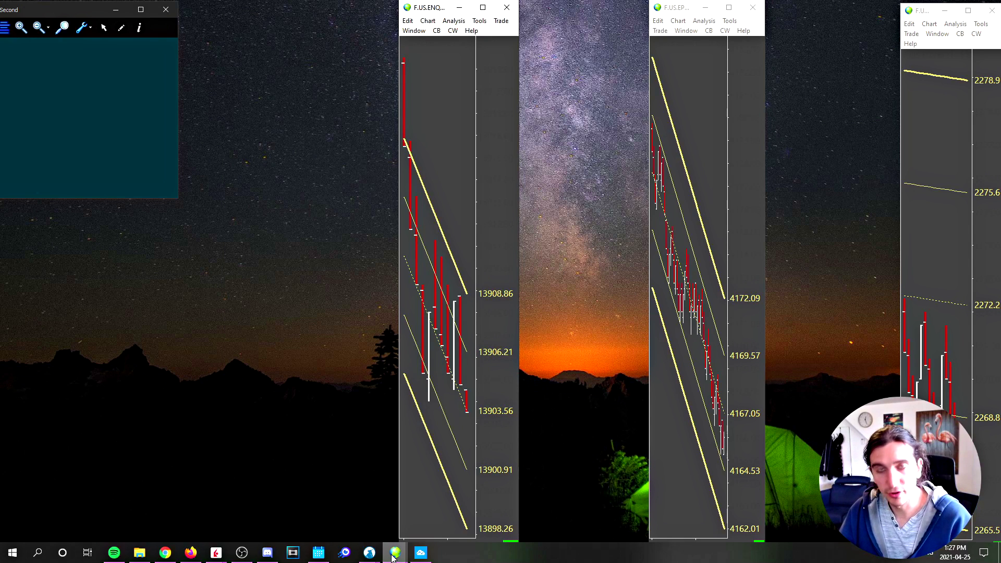
# - Restore the main Sierra Chart window with the 4.00 Range and Point & Figure 20-1 charts
pyautogui.moveTo(395, 553)
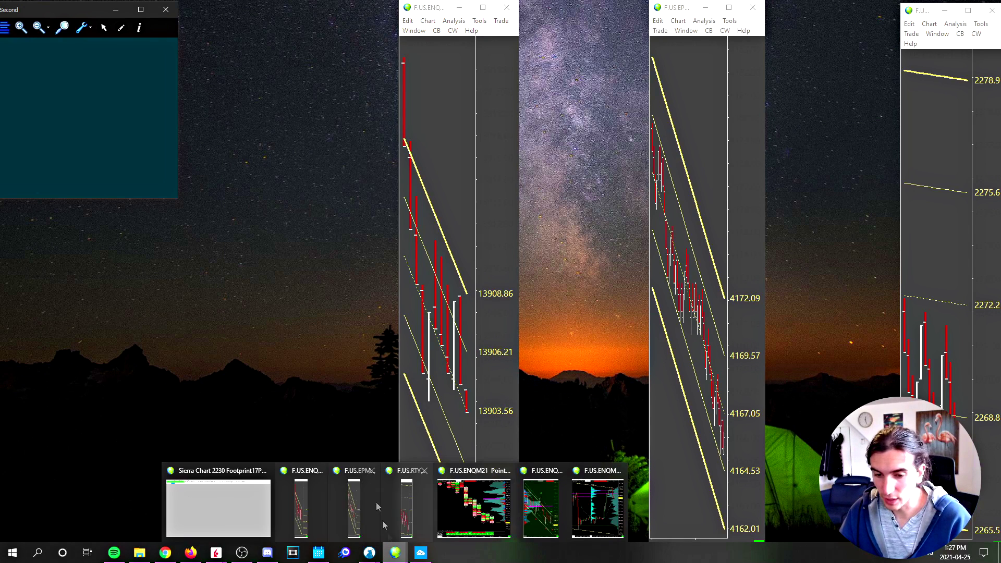
pyautogui.click(219, 509)
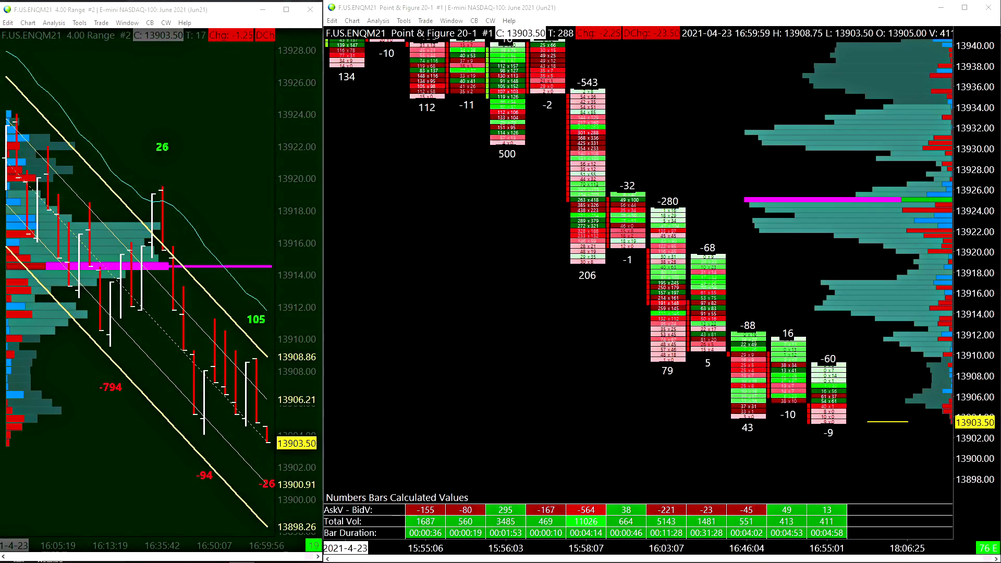